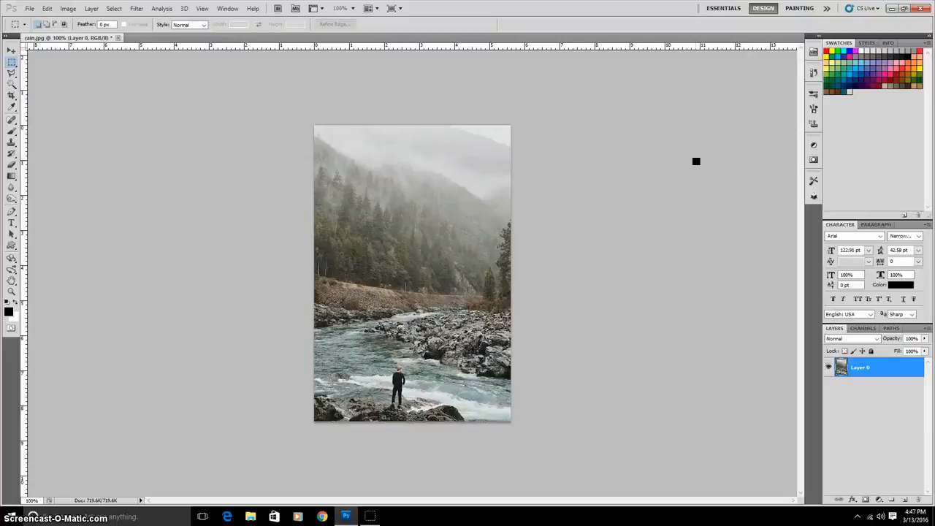
Desaturate the river photo with Hue/Saturation, lowering the master saturation to about -60.
click(391, 183)
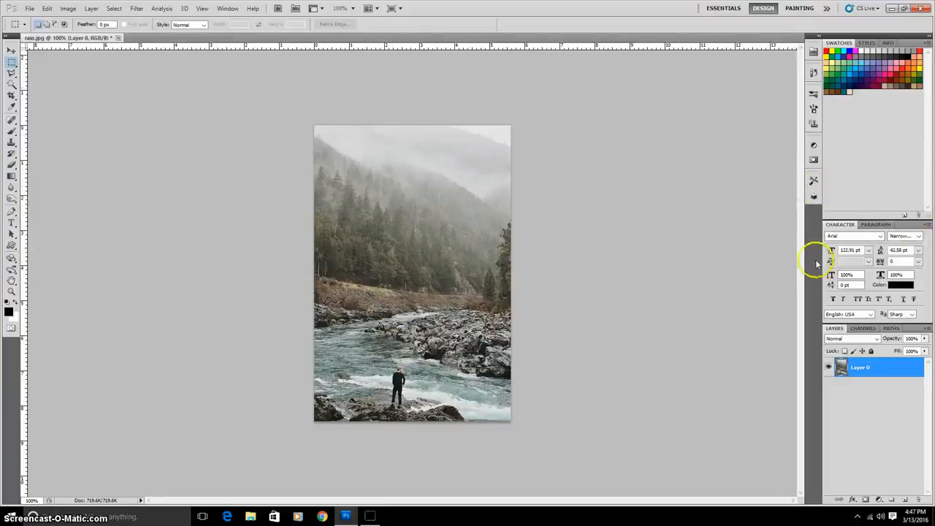
click(68, 8)
mouse_move(92, 33)
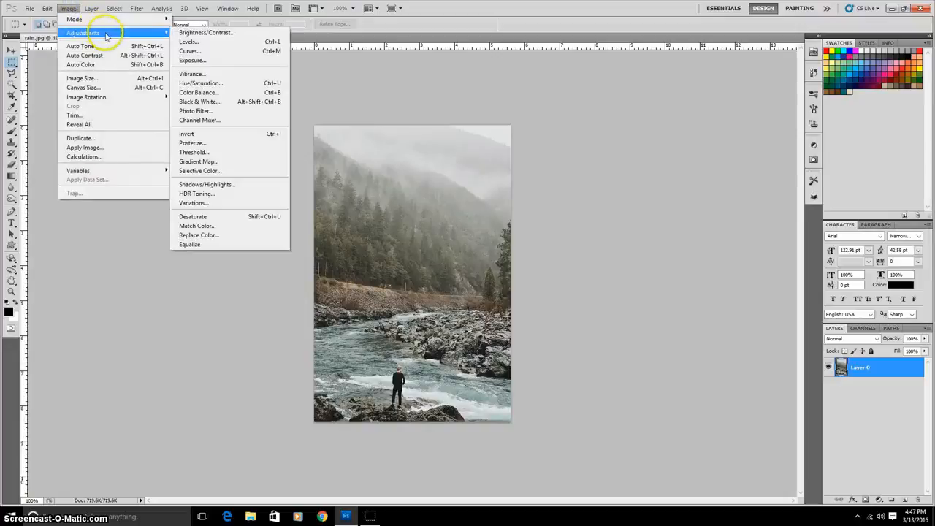
click(227, 81)
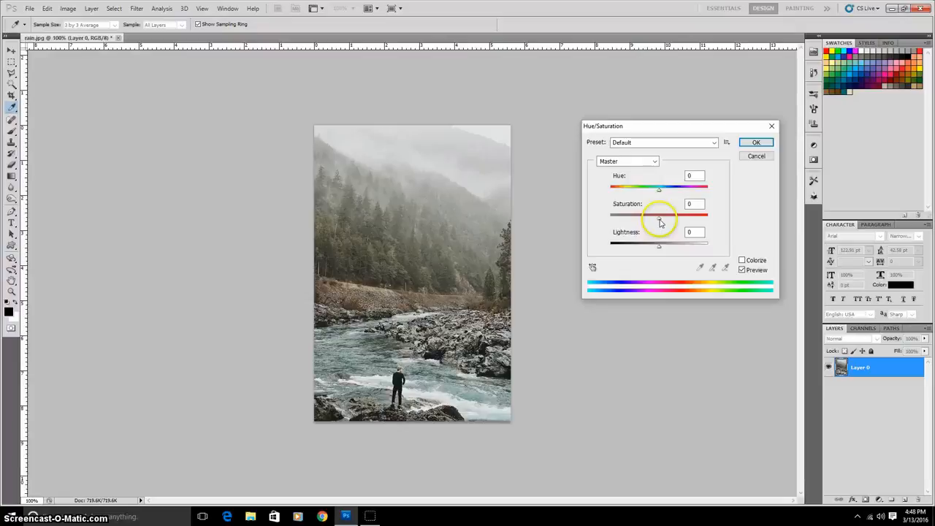
drag(660, 221, 661, 223)
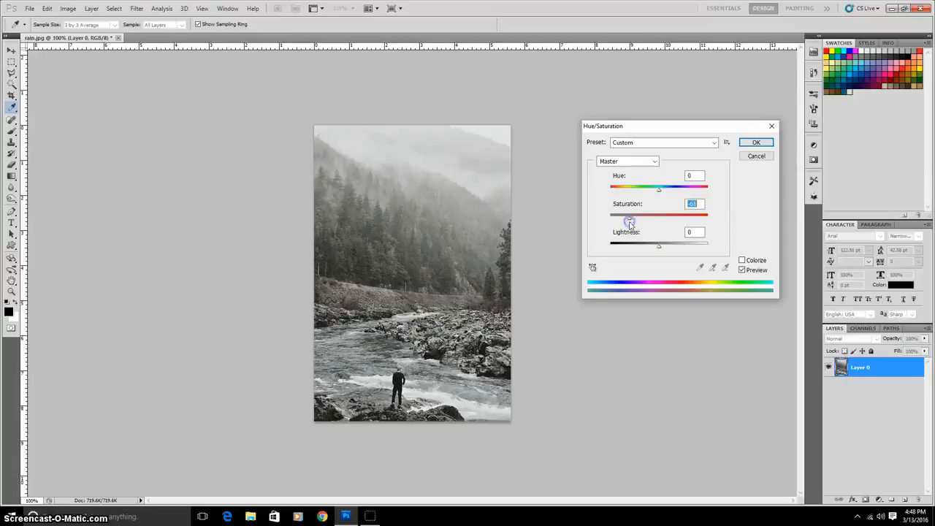
click(769, 143)
key(m)
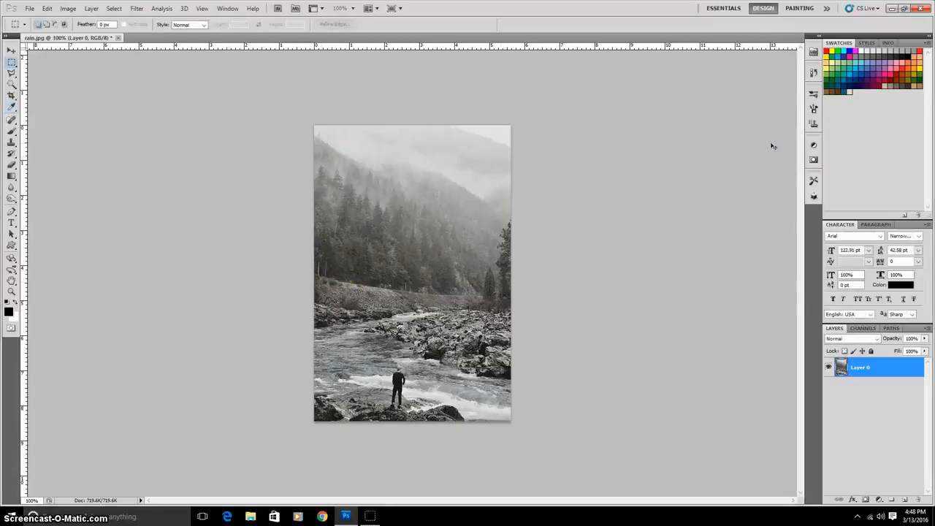
Darken the photo with Levels by lowering the white output level to about 185.
key(ctrl+l)
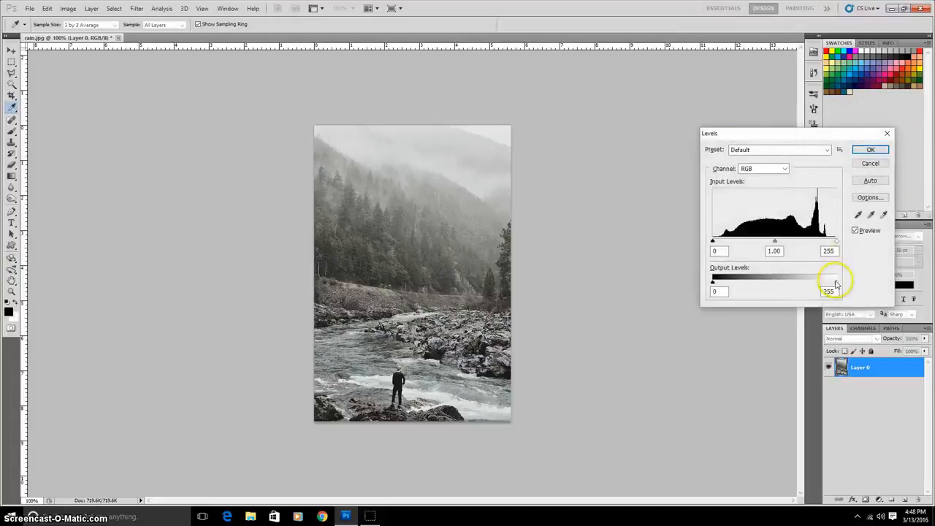
drag(837, 283, 803, 284)
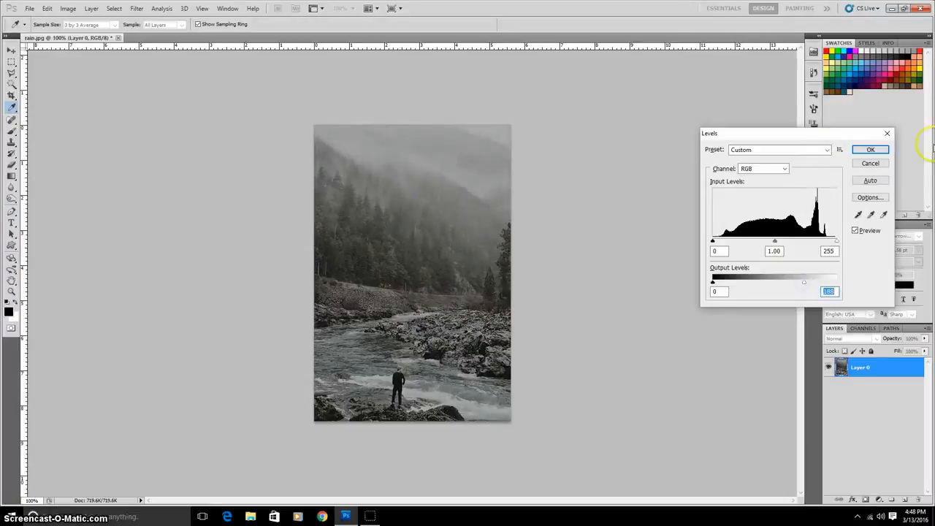
click(883, 149)
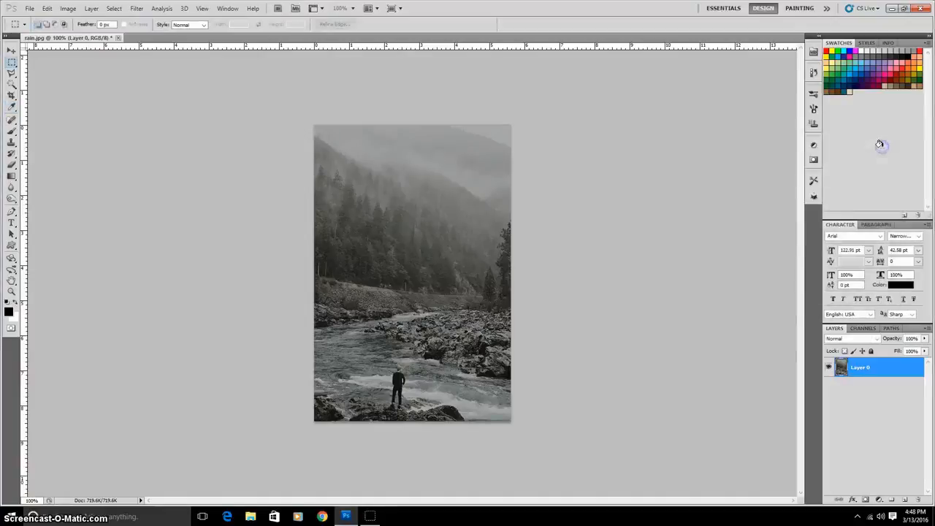
Create a new layer above the photo and fill it with black.
click(904, 500)
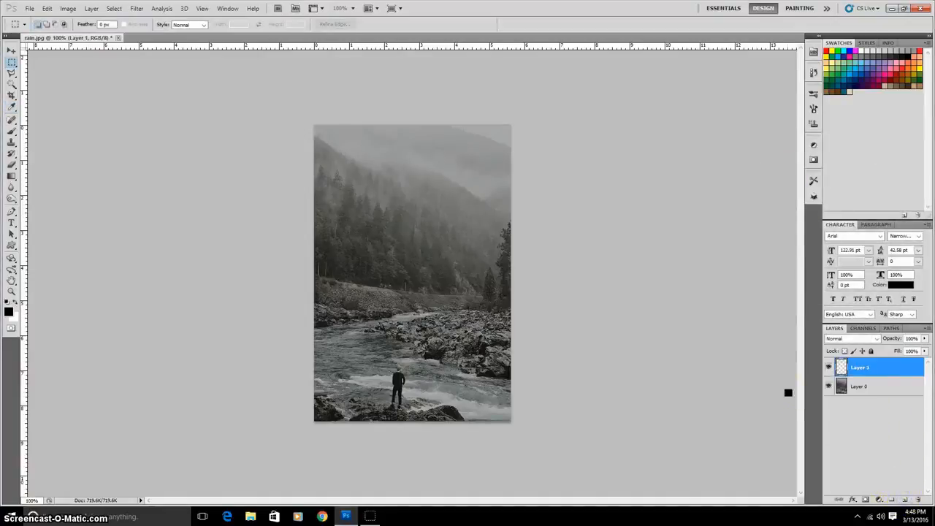
key(shift+F5)
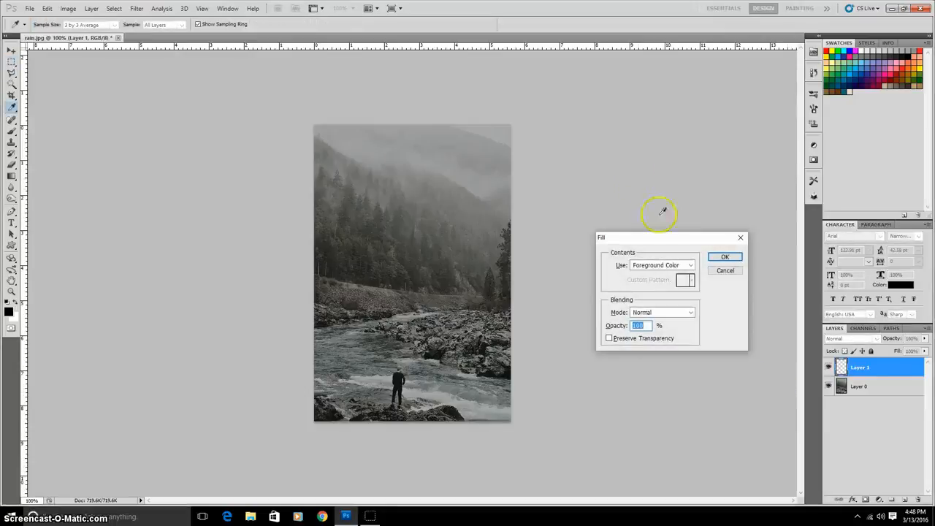
click(689, 266)
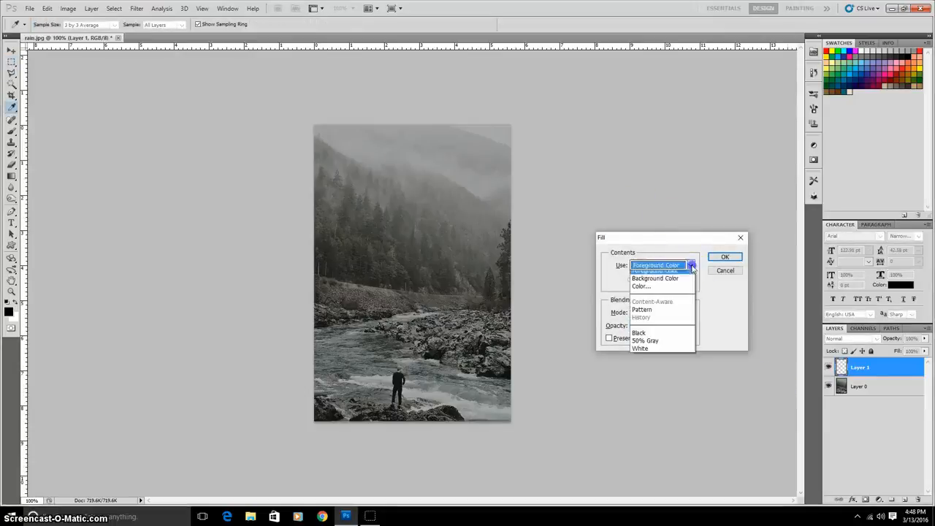
click(655, 337)
click(726, 258)
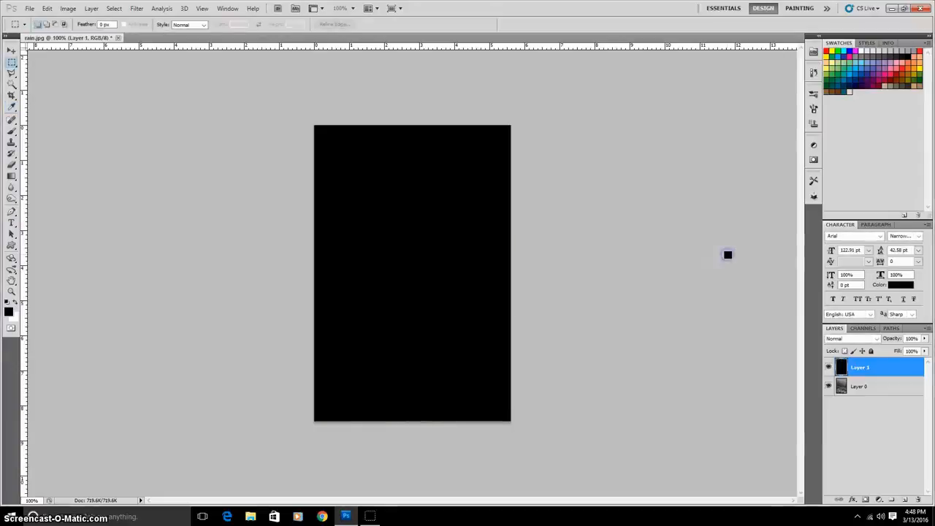
key(m)
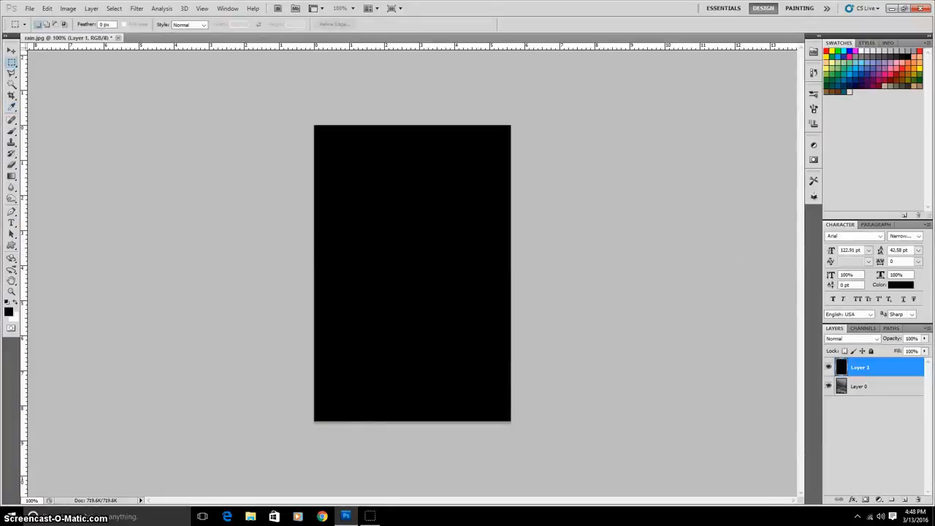
Add monochromatic Gaussian noise with an amount of 40.09% to the black layer.
click(137, 8)
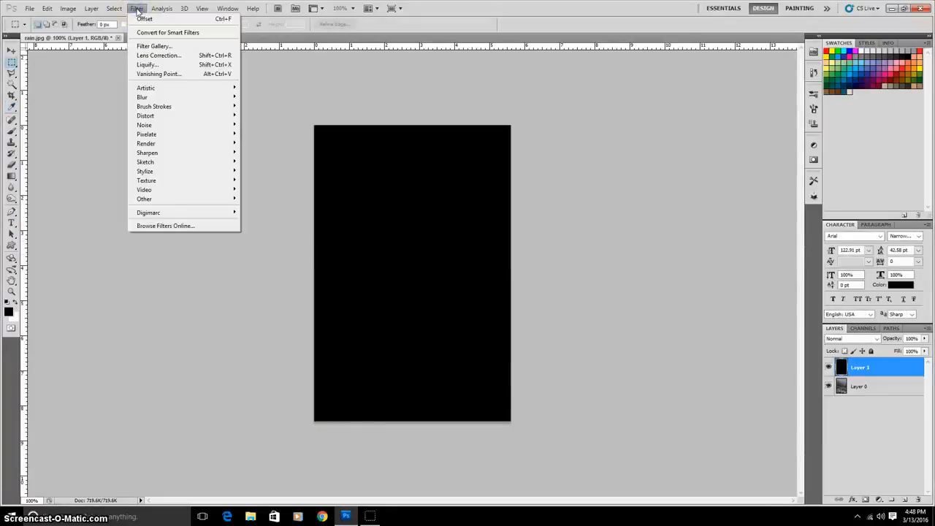
mouse_move(180, 125)
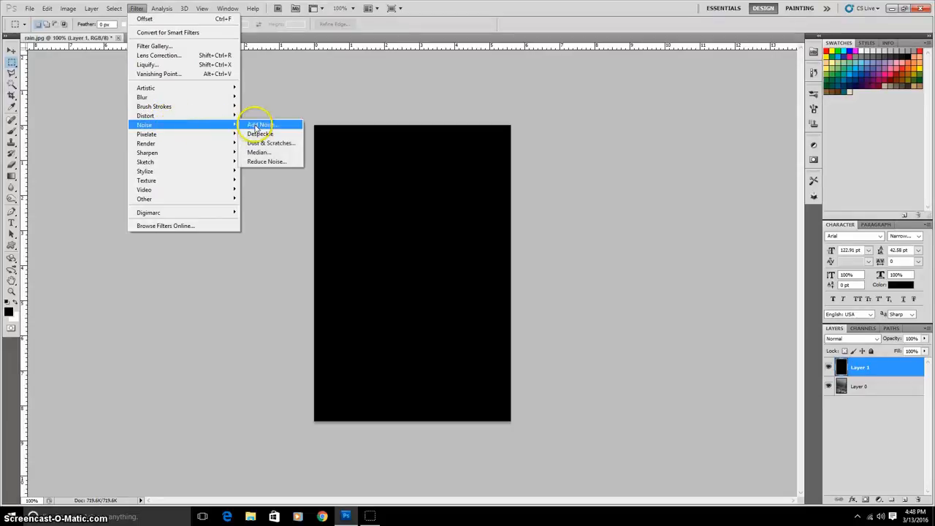
click(254, 123)
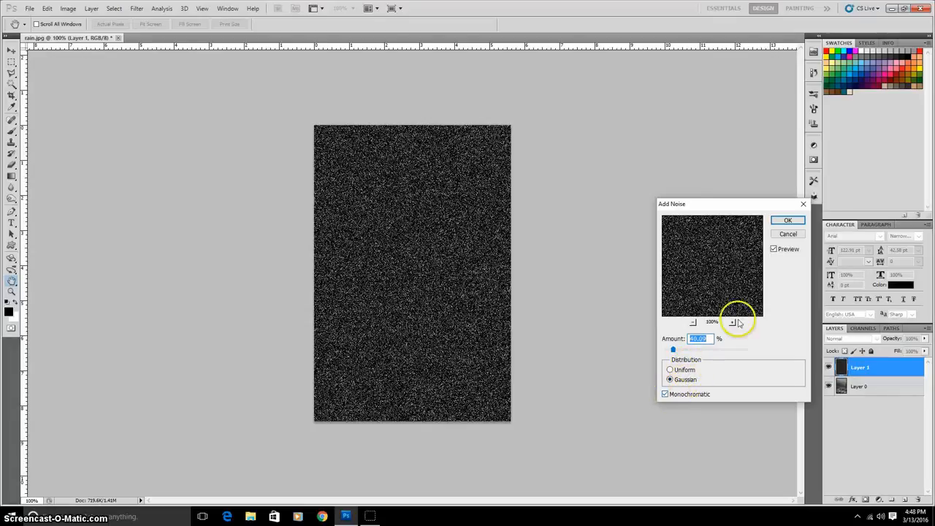
click(787, 220)
Soften the noise layer with the basic Blur filter.
click(137, 8)
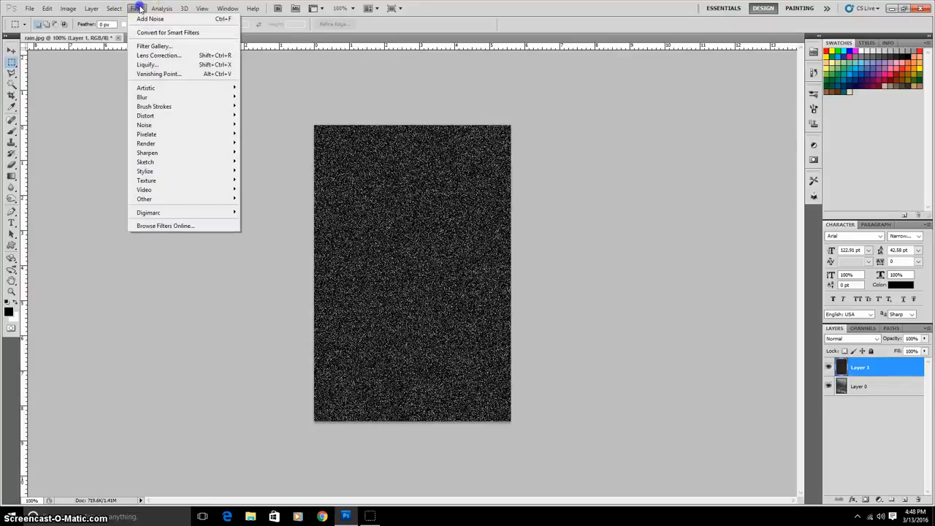
click(157, 98)
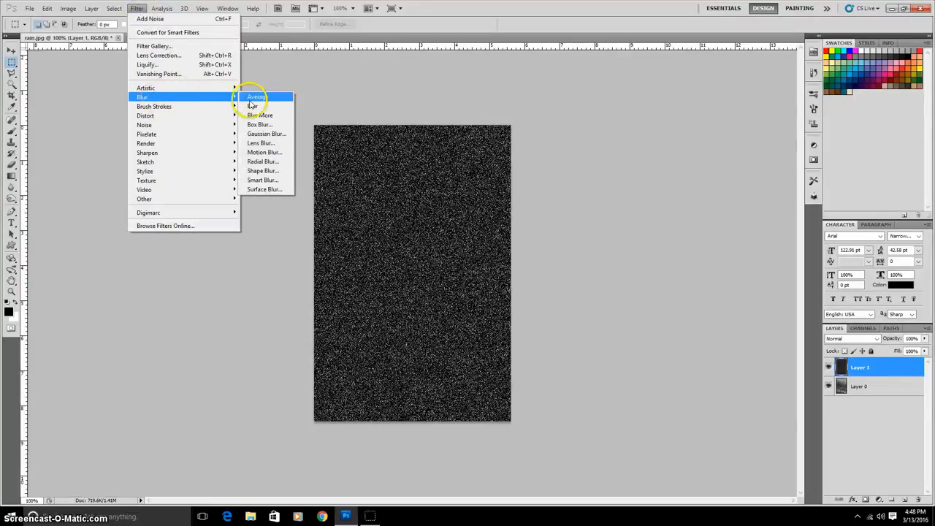
click(254, 107)
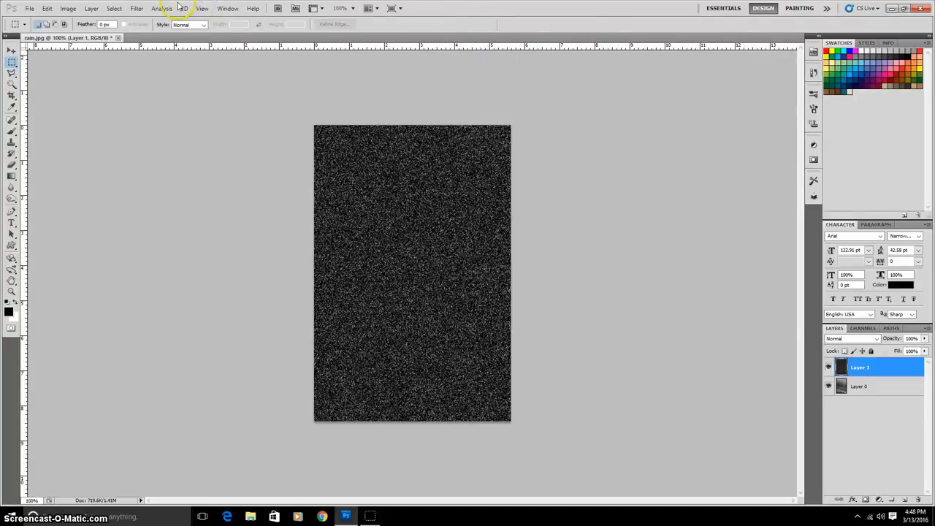
Rotate the whole image 90° counter-clockwise.
click(66, 9)
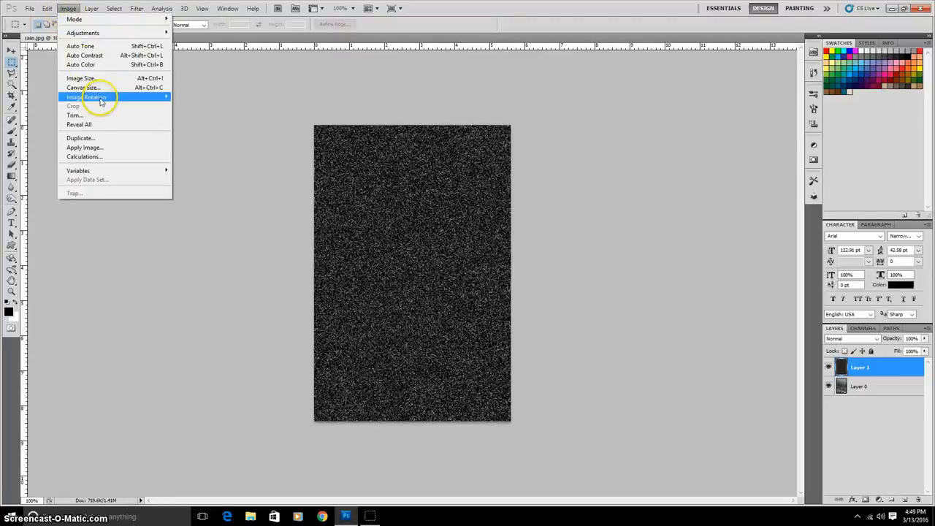
mouse_move(130, 98)
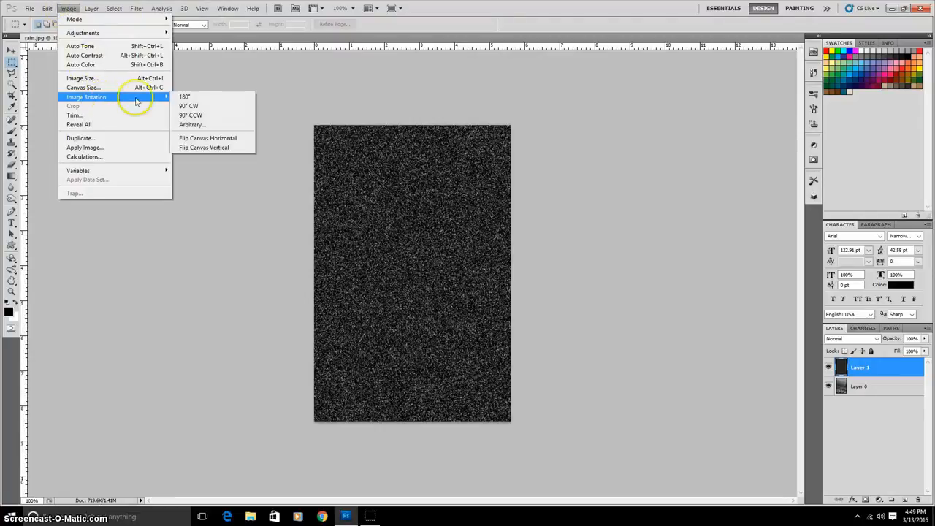
click(199, 115)
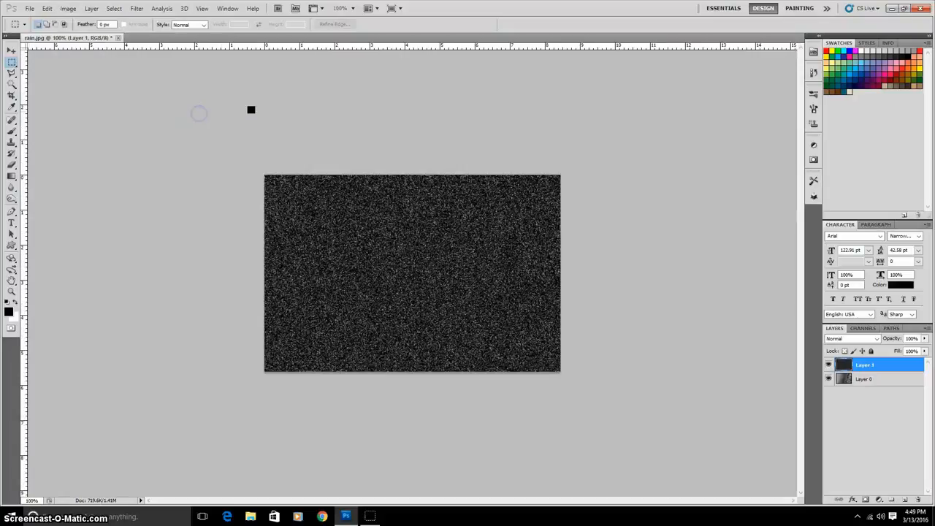
Apply the Wind filter to the noise layer with the Blast method from the left, and repeat it once.
click(138, 8)
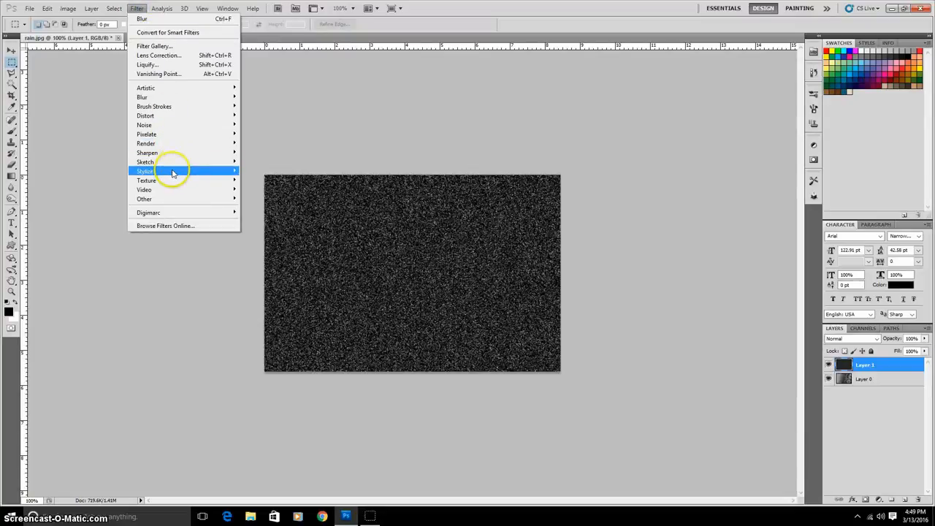
mouse_move(176, 173)
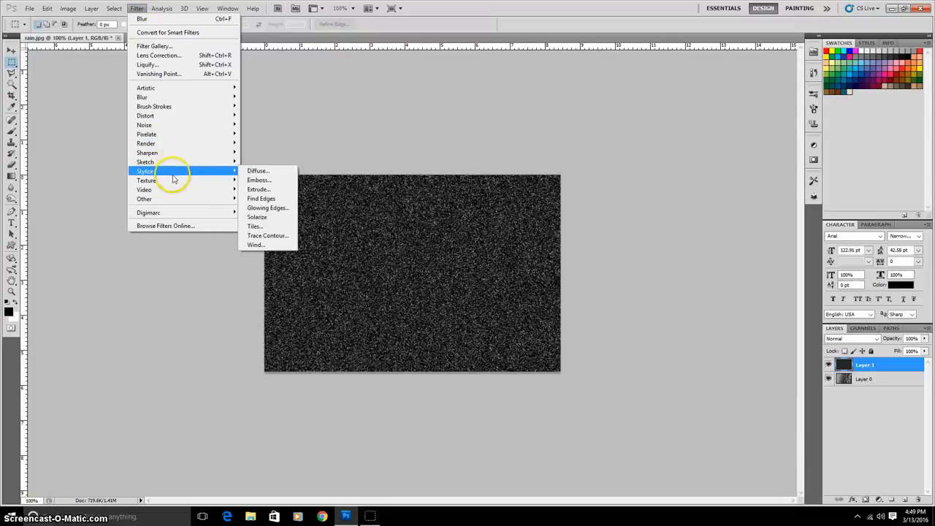
click(270, 245)
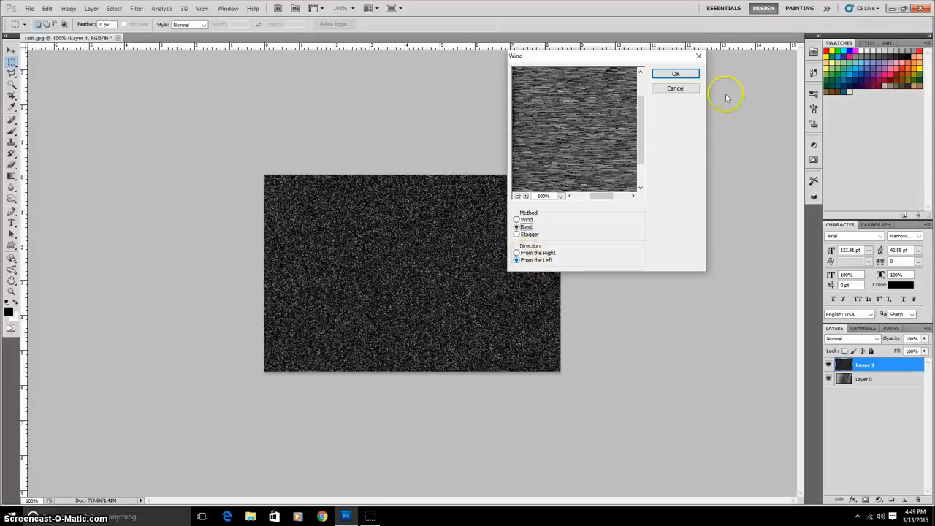
click(676, 75)
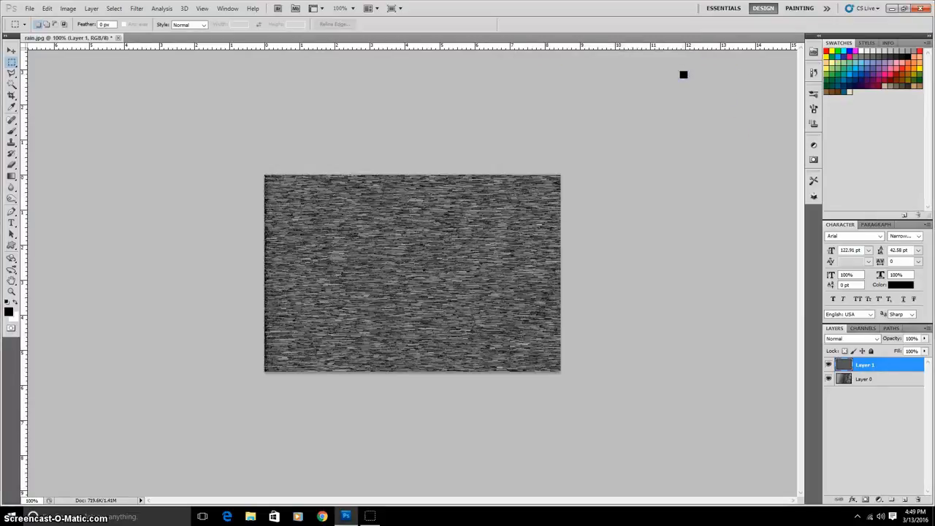
click(135, 8)
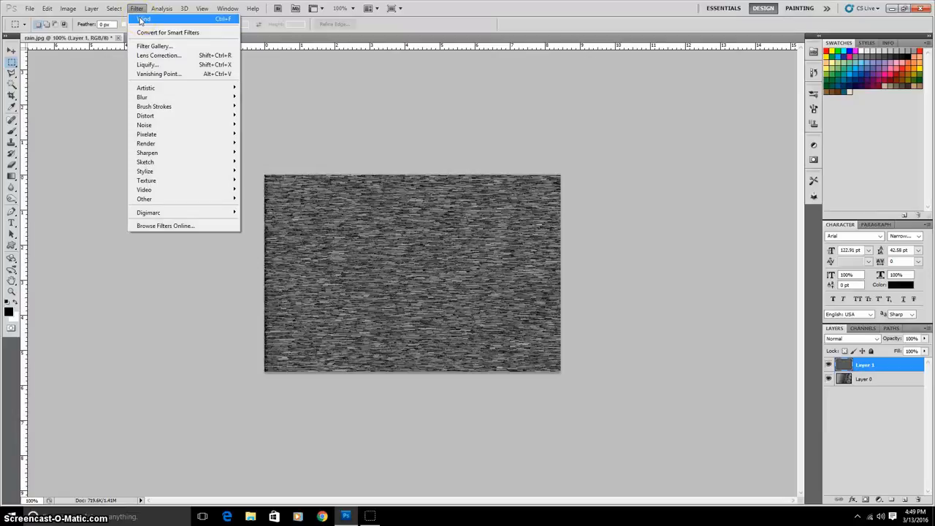
click(143, 20)
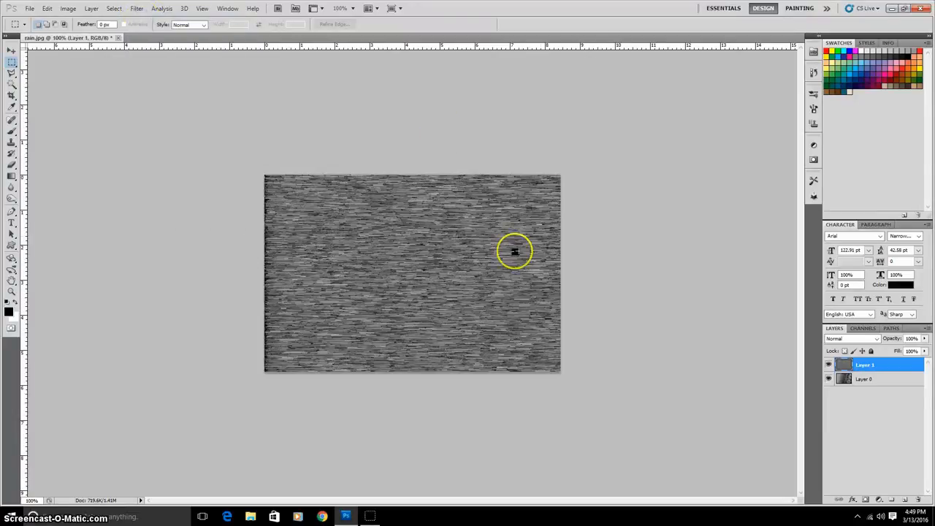
Rotate the whole image 90° clockwise and toggle Layer 1's visibility to compare it with the photo beneath.
click(64, 9)
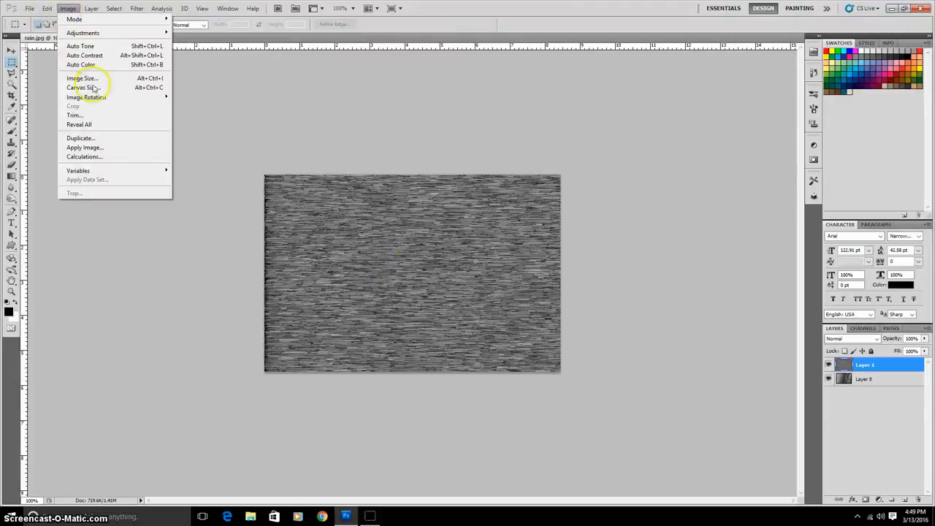
mouse_move(85, 97)
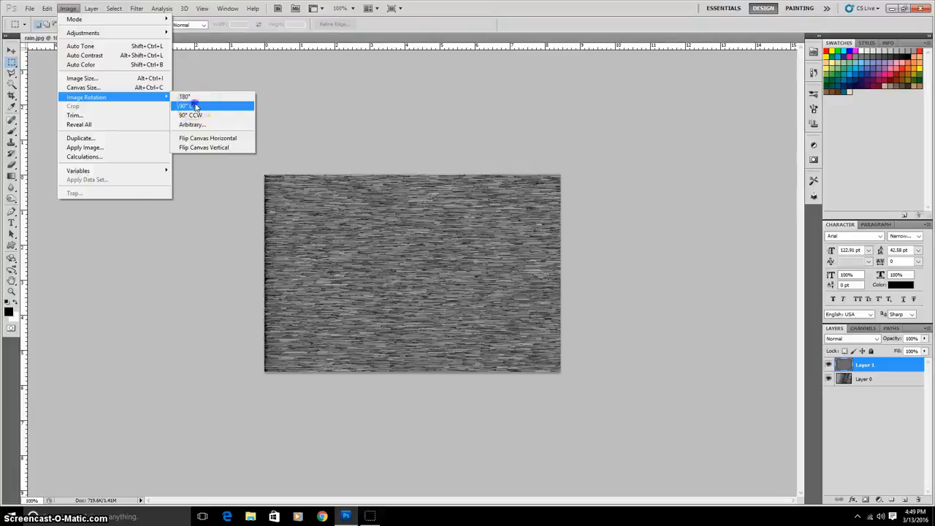
click(196, 107)
click(830, 367)
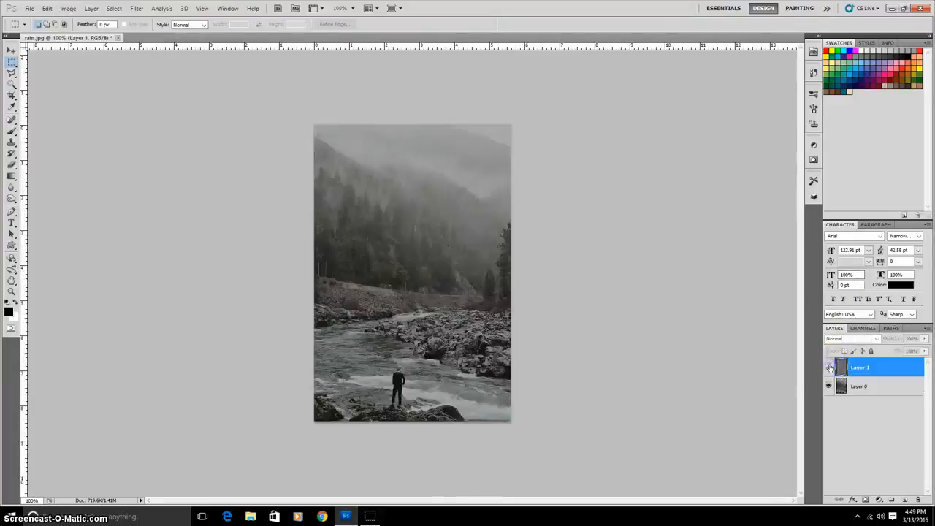
click(829, 367)
click(829, 367)
click(830, 367)
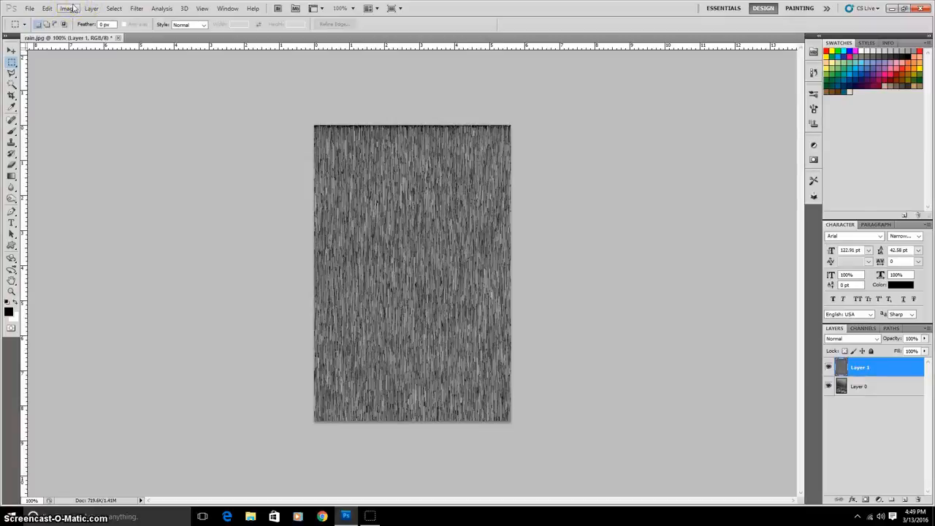
Apply the Offset filter to the streaked noise layer with 0 pixels horizontal, 243 pixels down and Wrap Around for undefined areas.
click(140, 8)
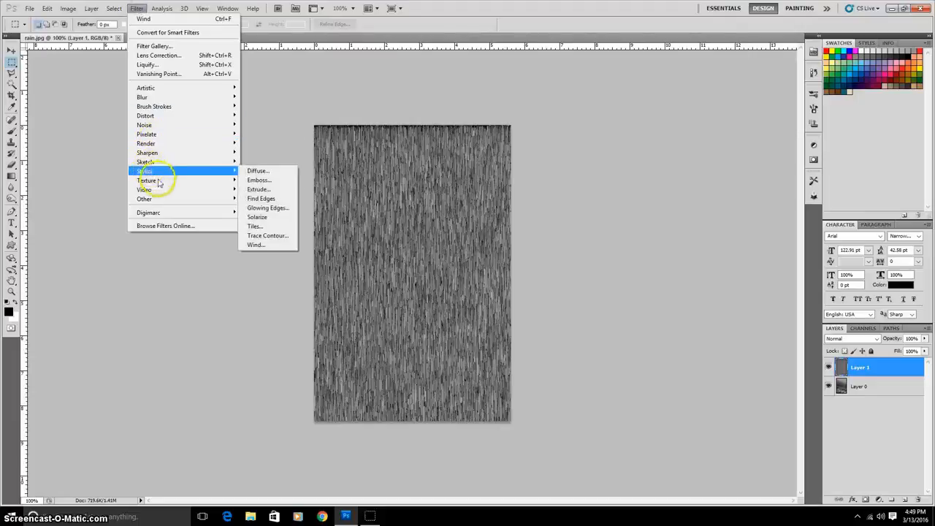
mouse_move(186, 199)
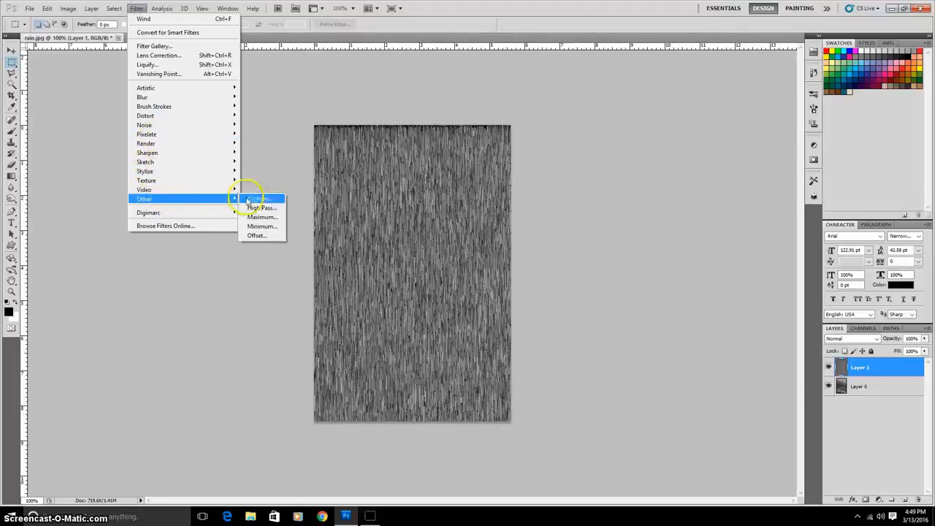
click(274, 236)
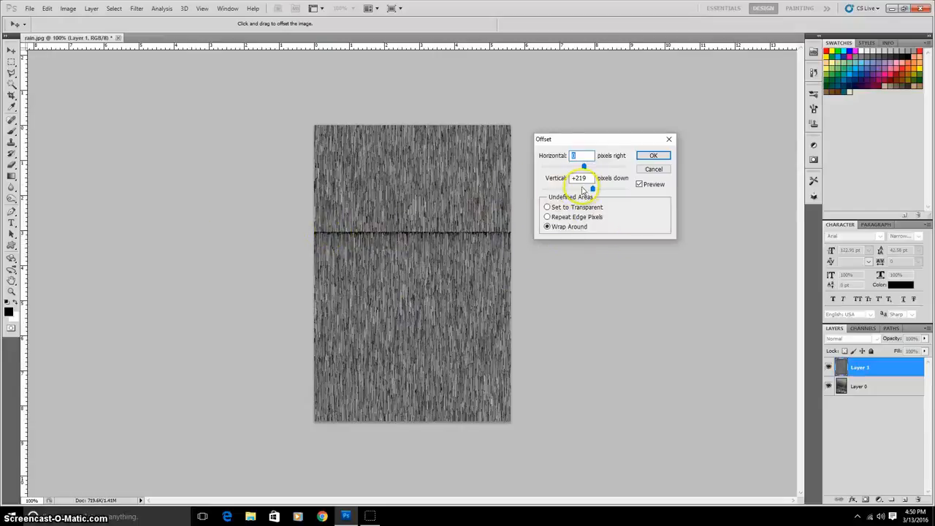
drag(593, 189, 593, 189)
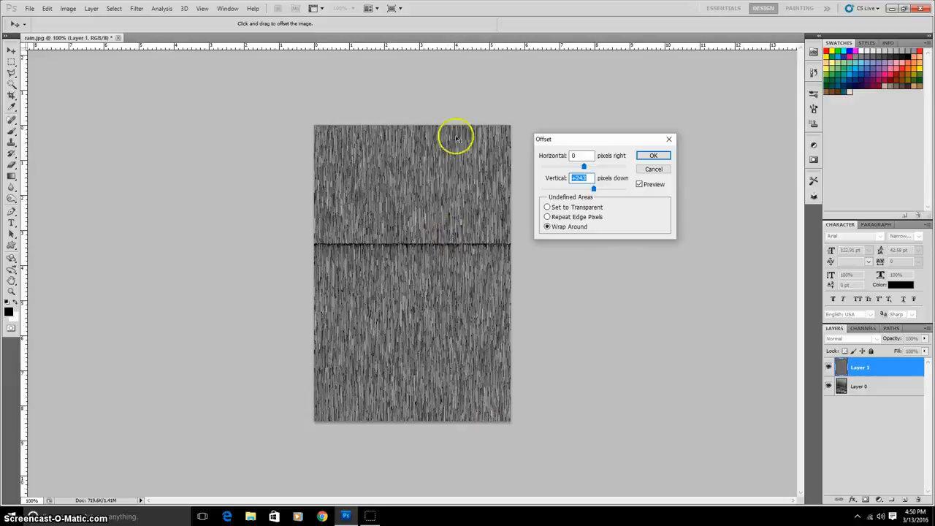
click(664, 158)
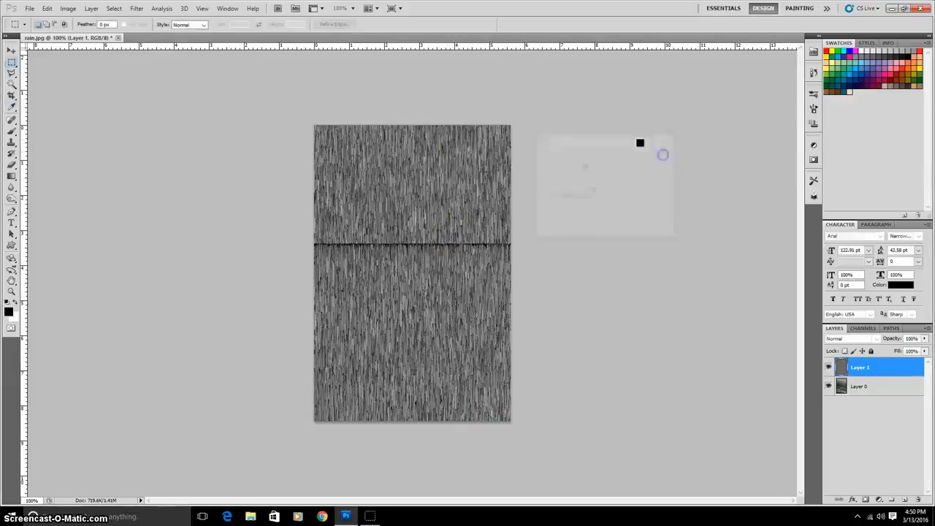
Select a full-width horizontal band around the dark seam with the Rectangular Marquee tool.
click(13, 61)
right_click(13, 63)
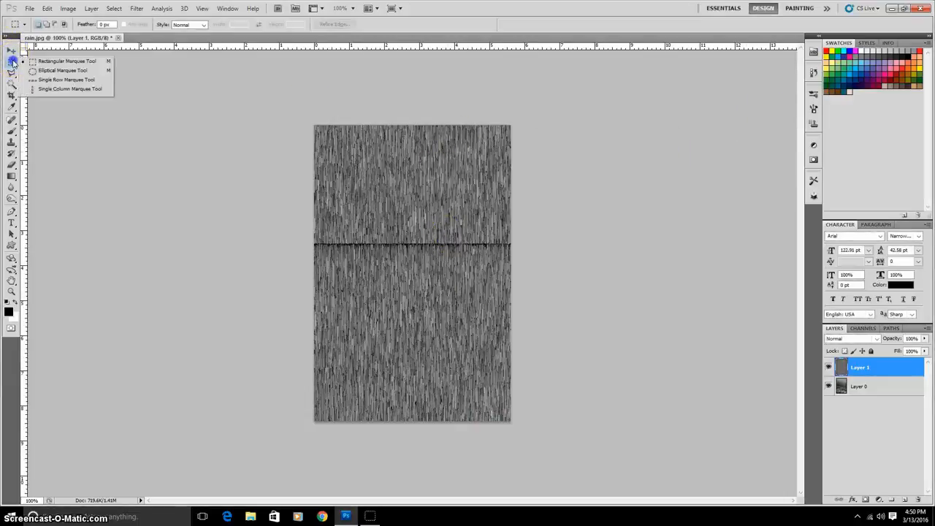
click(33, 62)
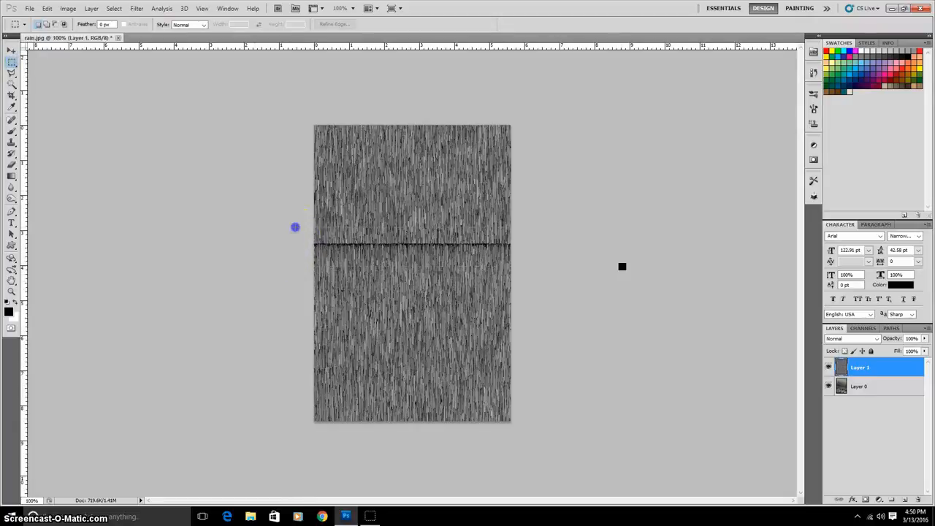
drag(295, 228, 513, 266)
Fill the selected band with Content-Aware at 100% opacity to remove the seam, and deselect it.
key(shift+F5)
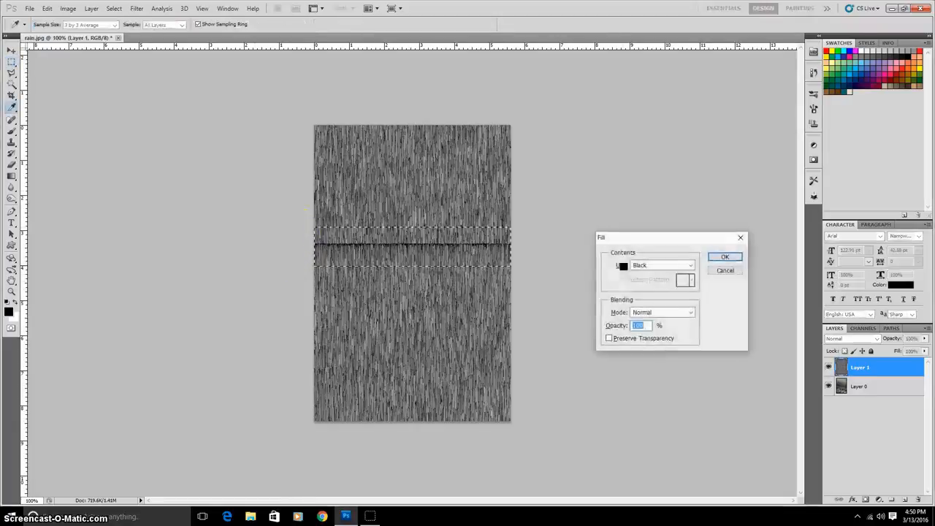
click(683, 264)
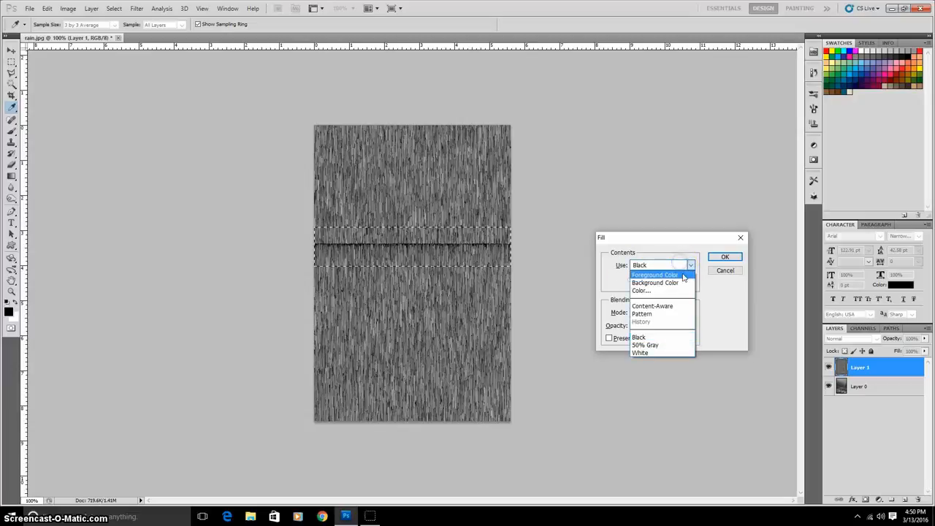
click(652, 305)
click(734, 257)
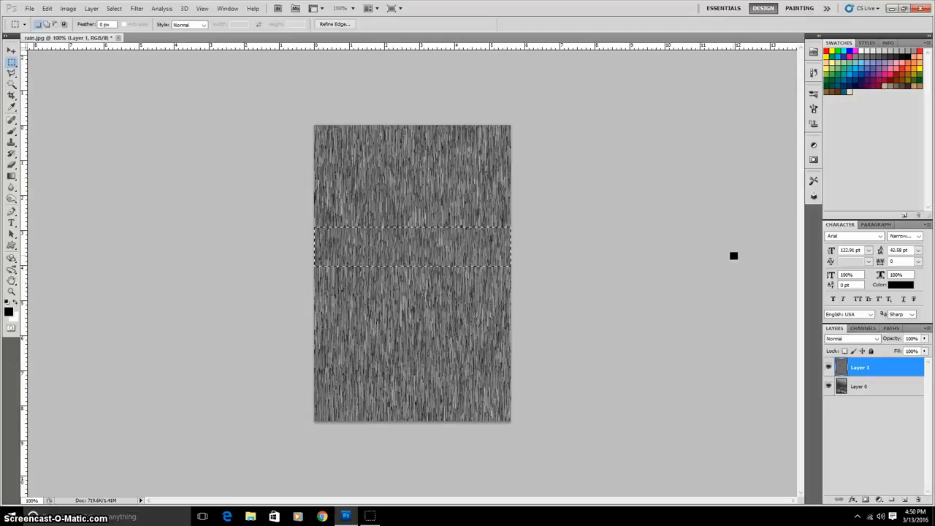
key(ctrl+d)
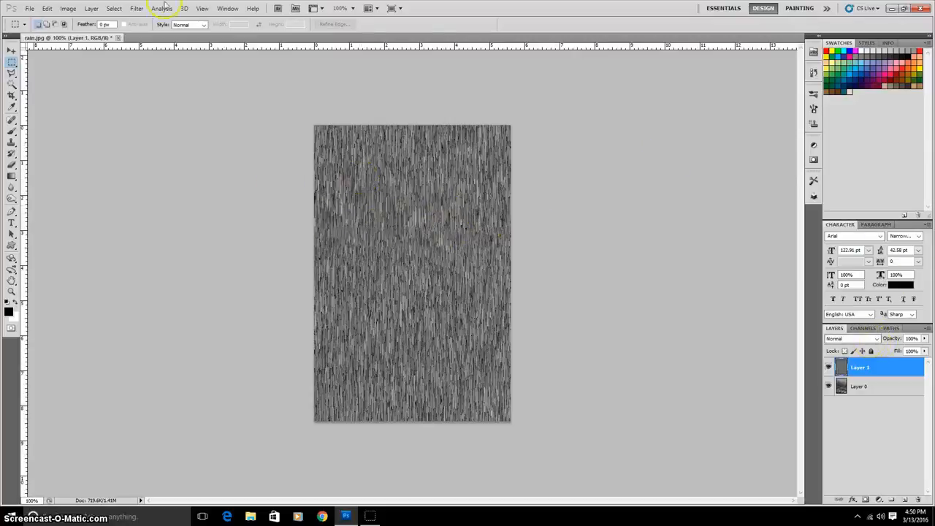
Invert the tones of the streaked noise layer so the rain streaks turn light.
click(68, 8)
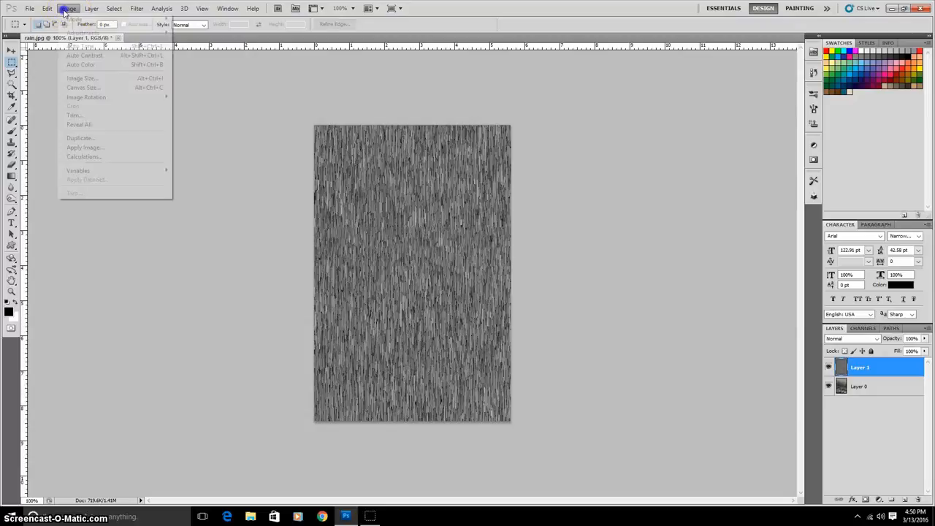
mouse_move(147, 34)
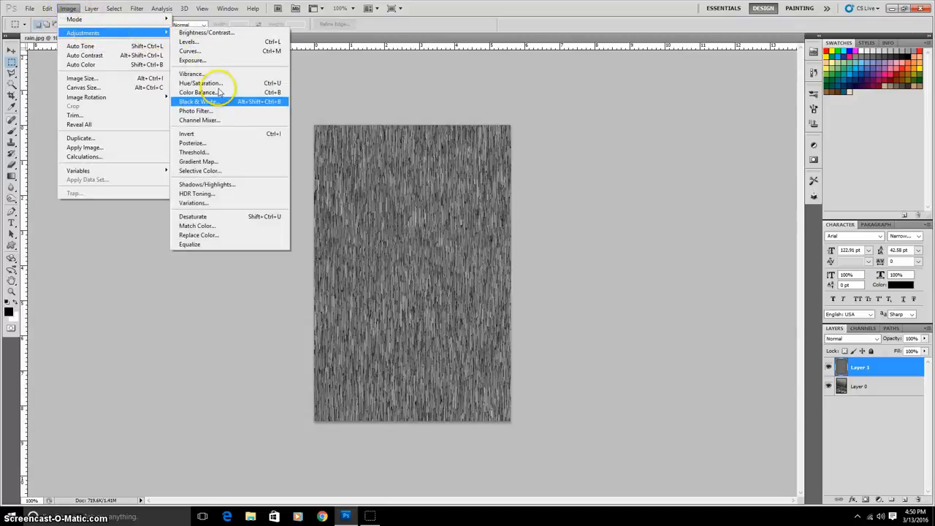
click(222, 135)
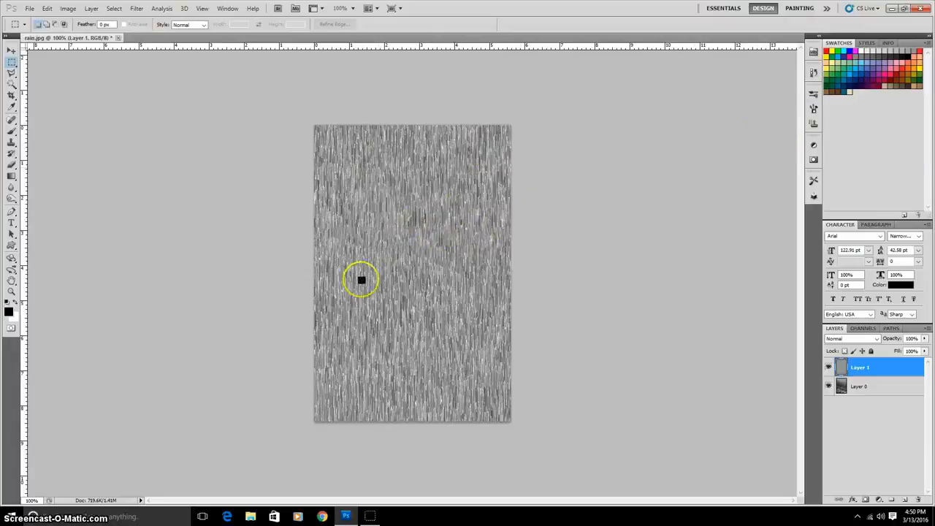
Define the inverted streak image as a pattern named "rain".
click(48, 8)
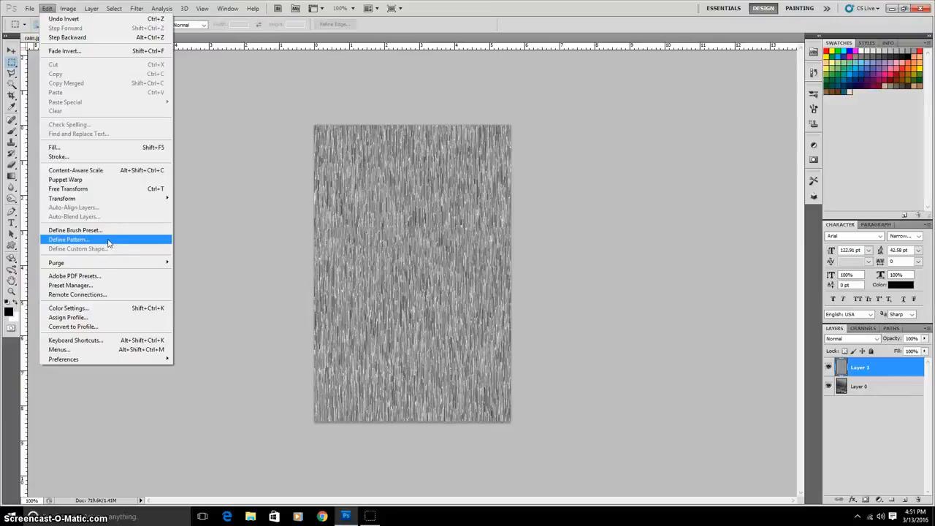
click(107, 241)
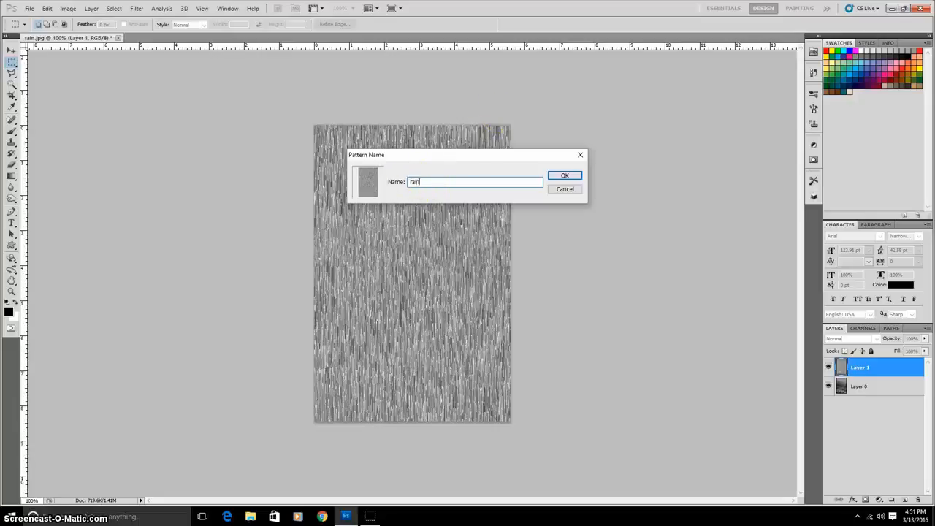
click(573, 179)
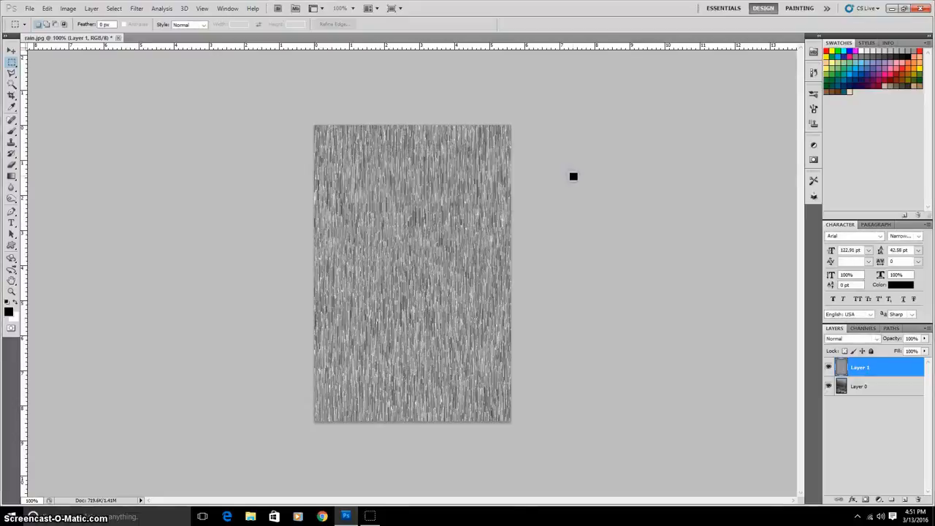
click(577, 169)
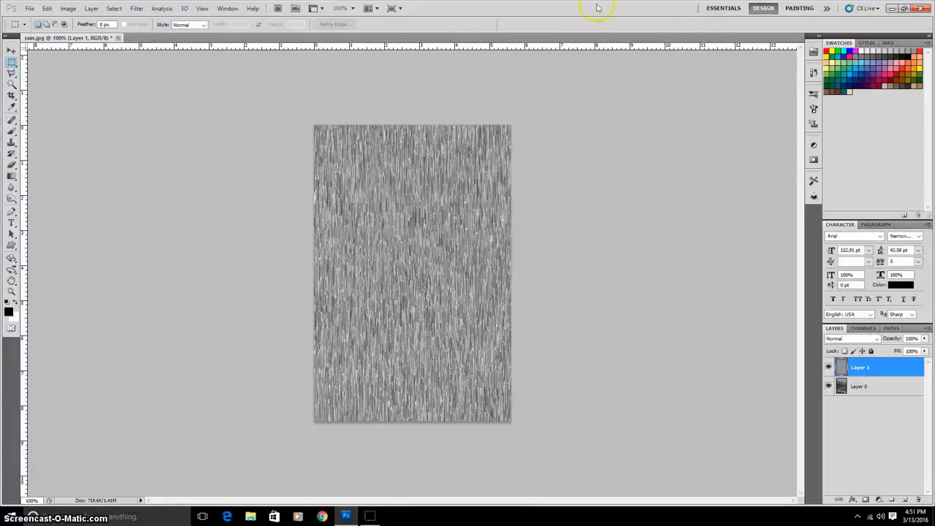
Hide Layer 1, add a new layer on top and fill it with 50% Gray in Normal mode at 100% opacity.
click(829, 369)
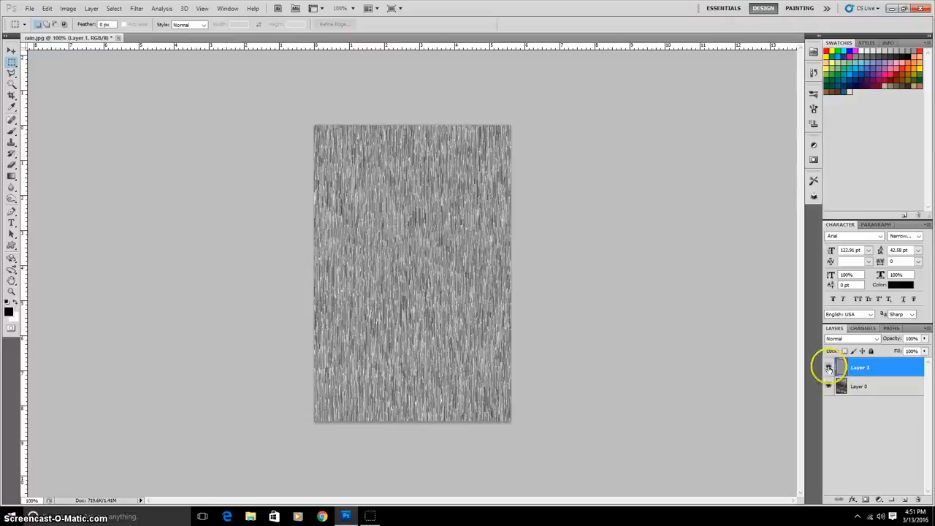
click(829, 369)
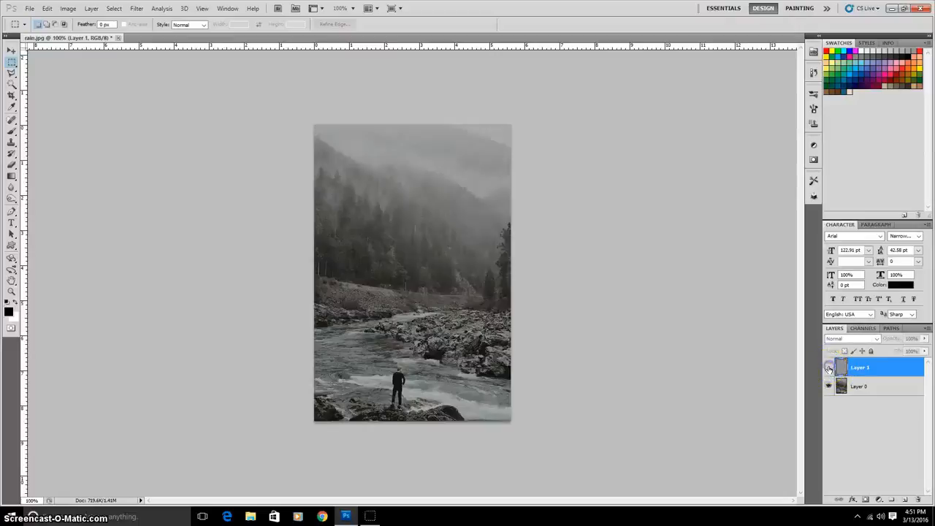
click(906, 500)
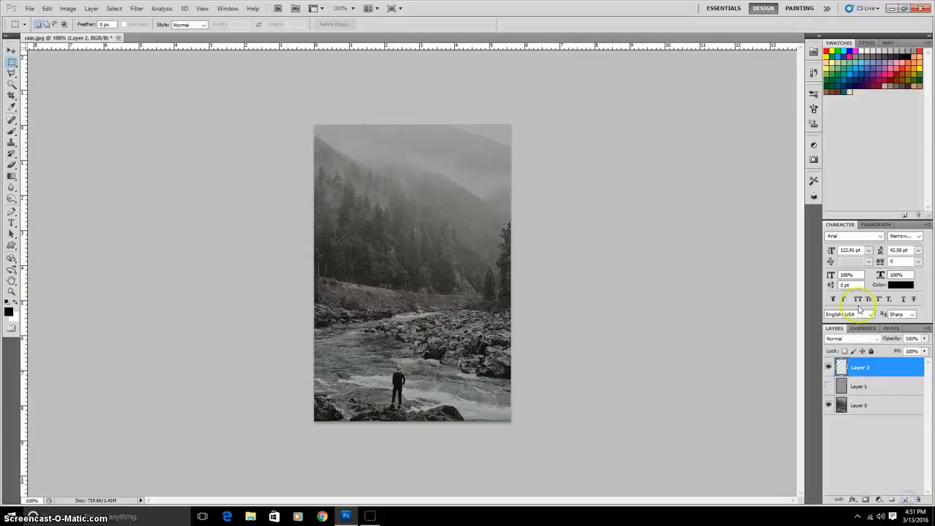
key(shift+F5)
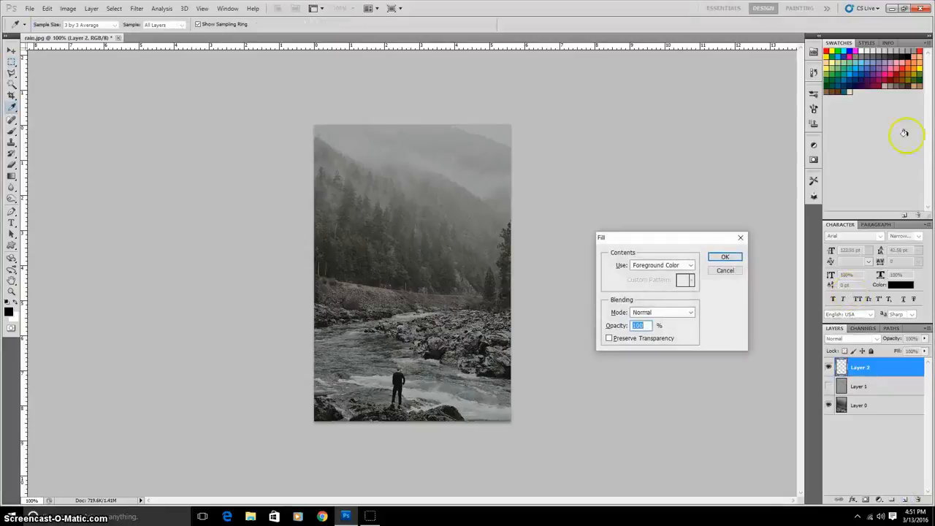
click(683, 265)
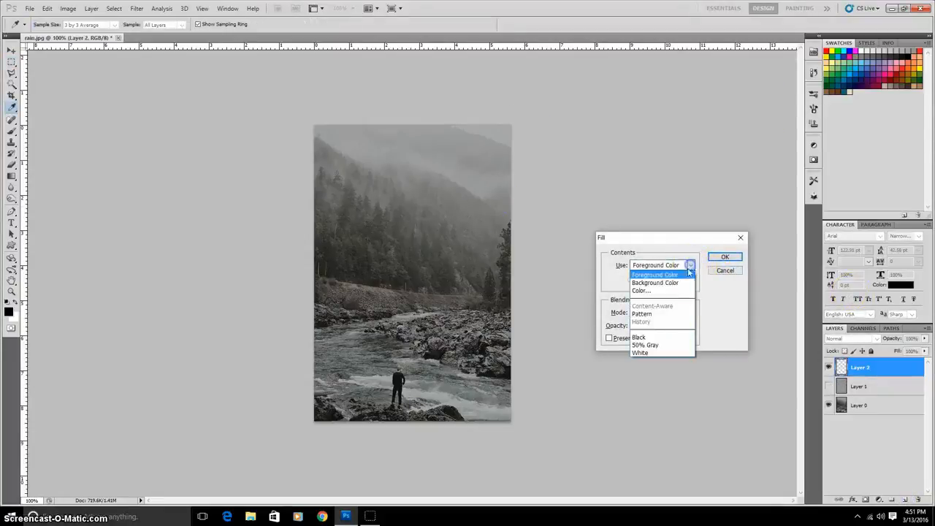
click(665, 346)
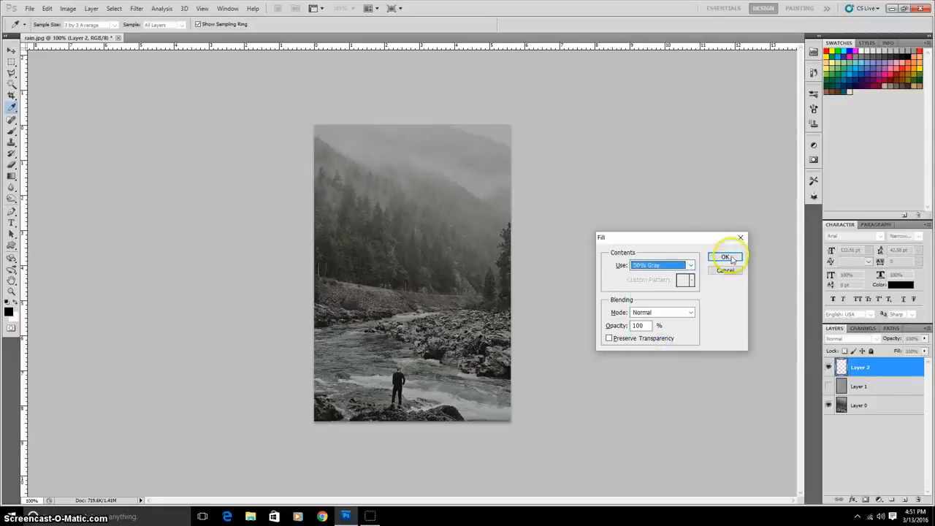
click(732, 259)
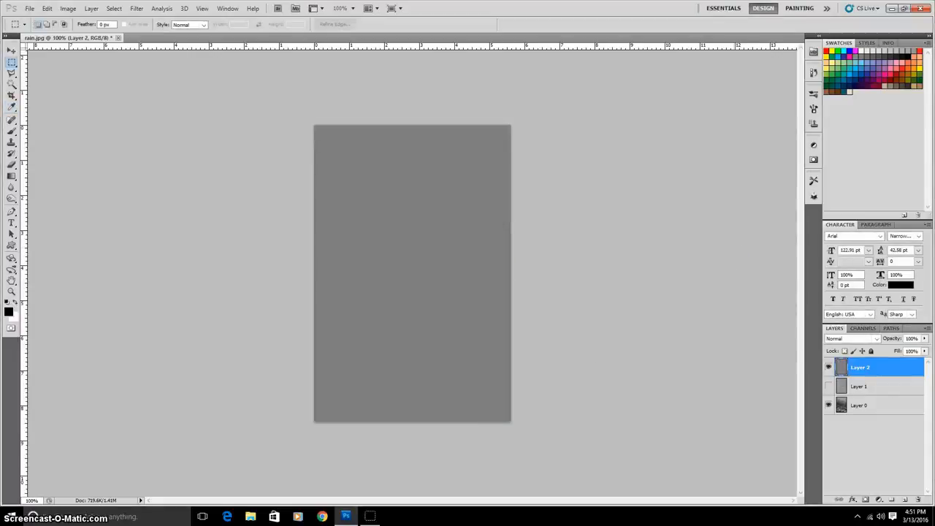
Add a Pattern Overlay style to the gray layer using the "rain" pattern.
double_click(900, 367)
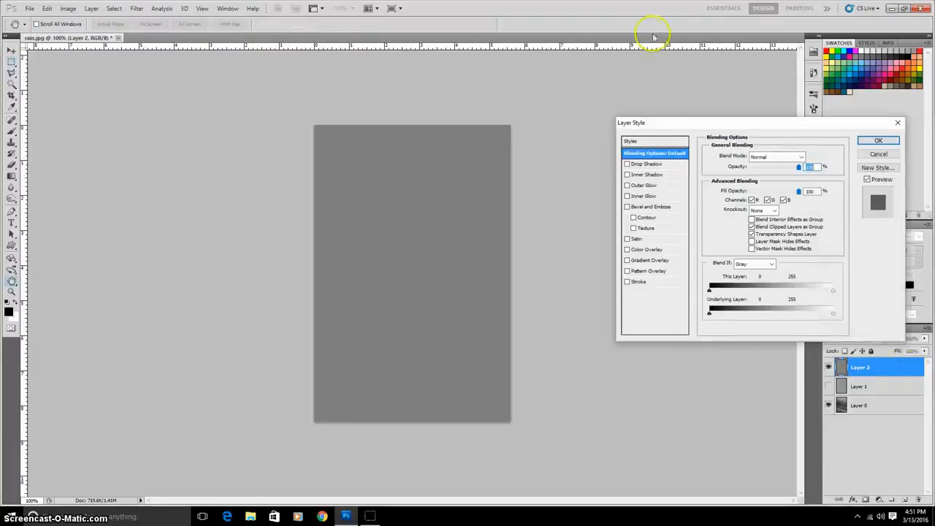
click(627, 272)
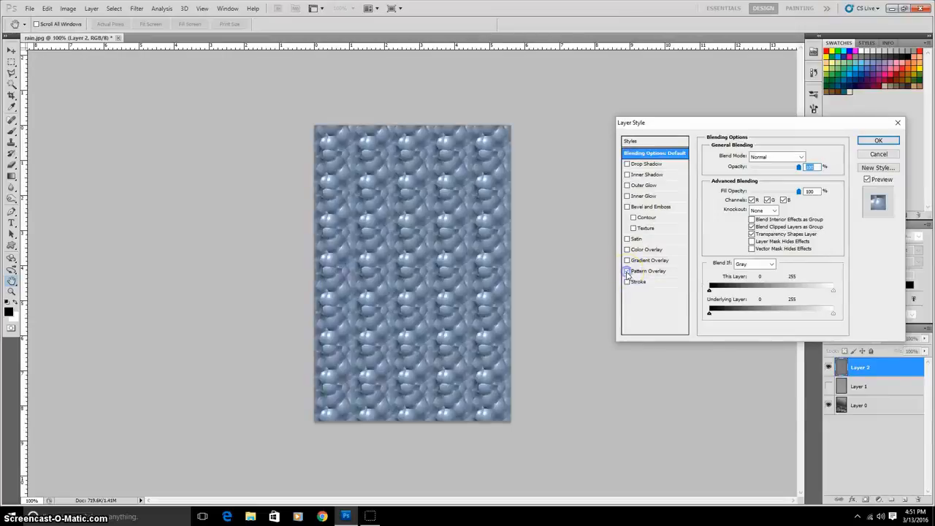
click(655, 272)
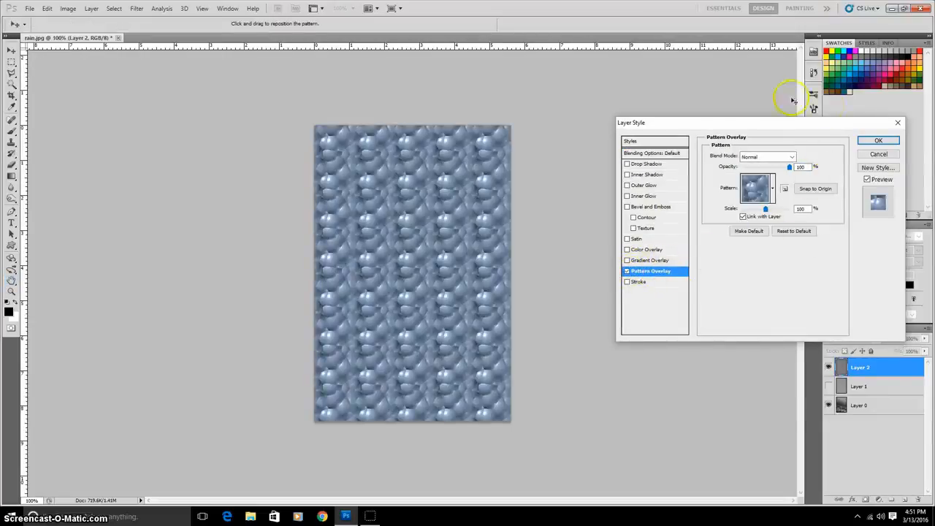
click(773, 190)
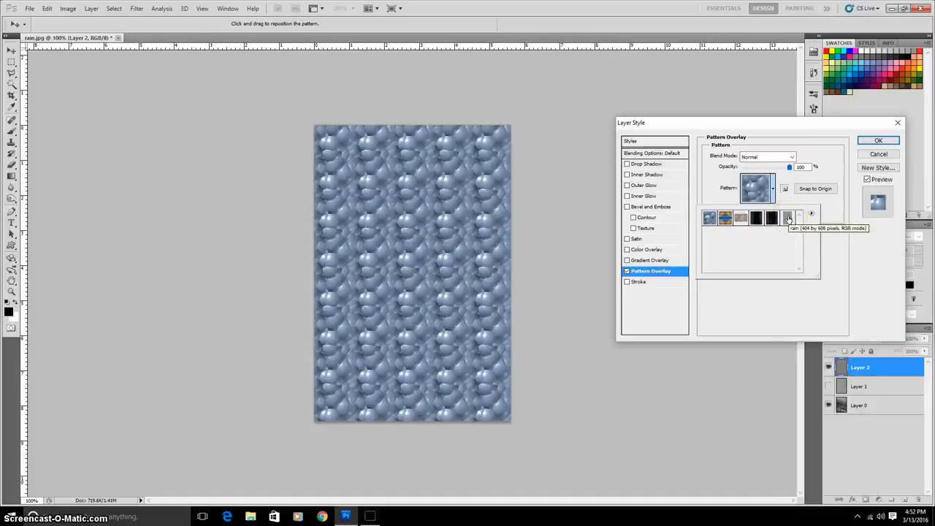
click(788, 218)
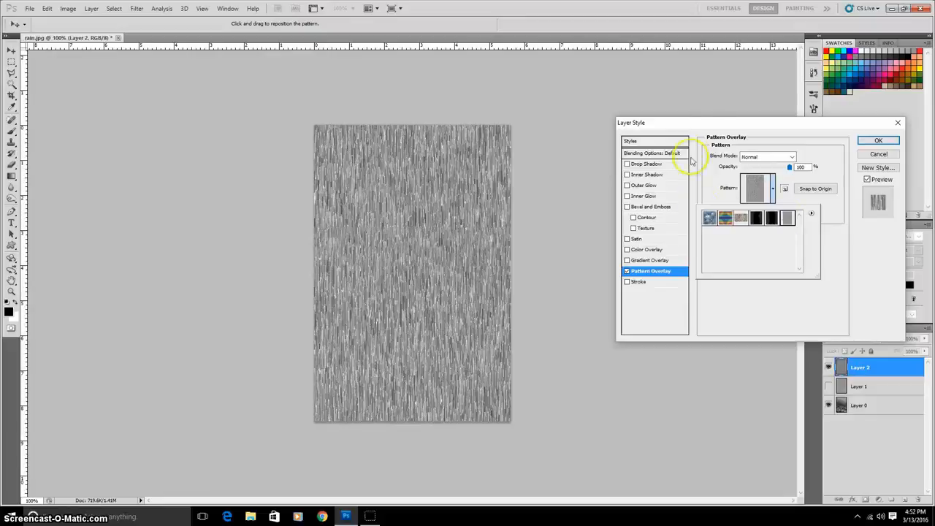
click(842, 212)
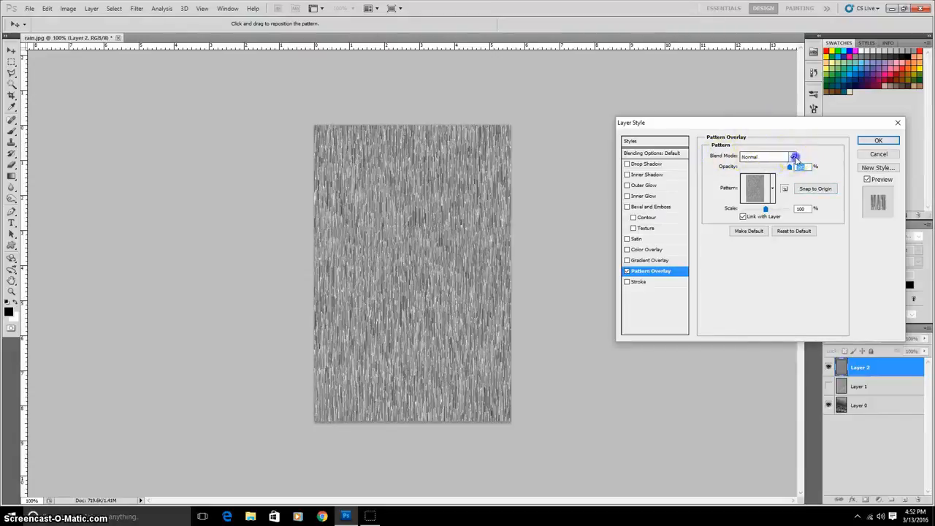
Set the pattern overlay's blend mode to Screen and lower the gray layer's fill opacity to 0%.
click(792, 157)
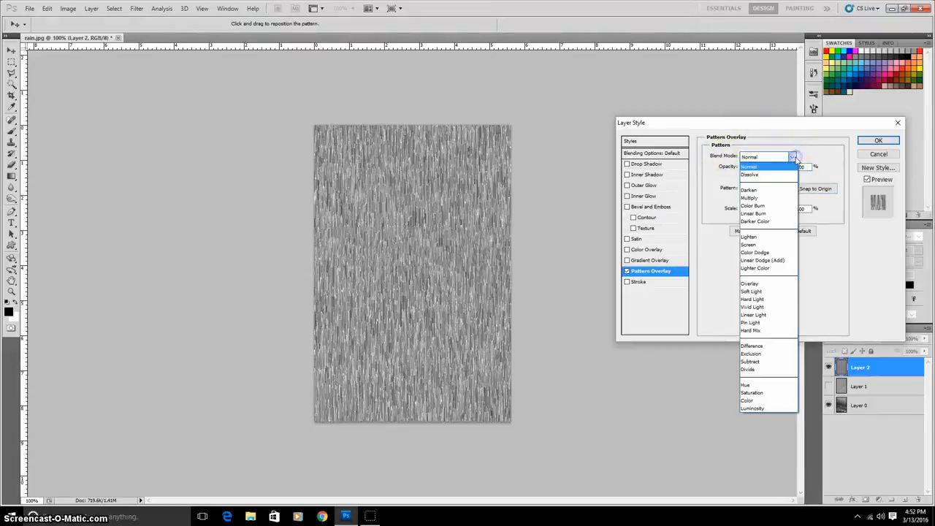
click(765, 245)
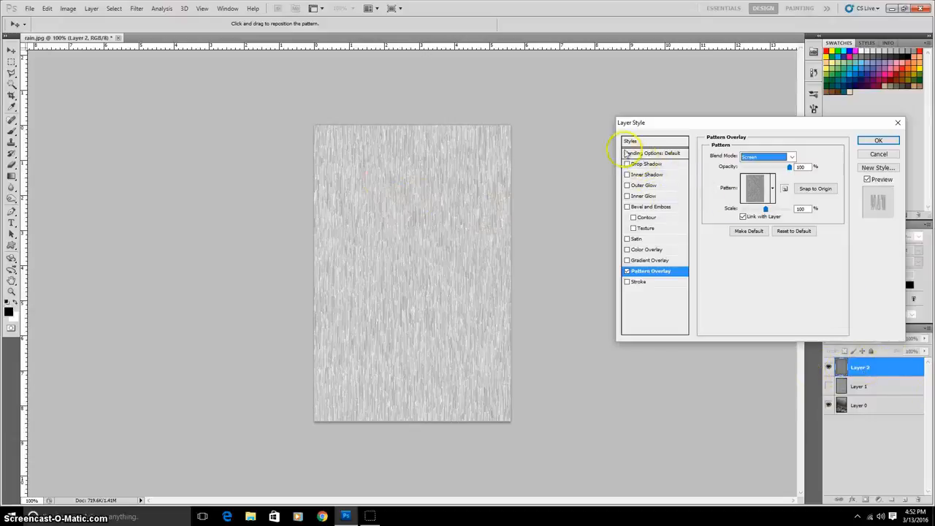
click(662, 154)
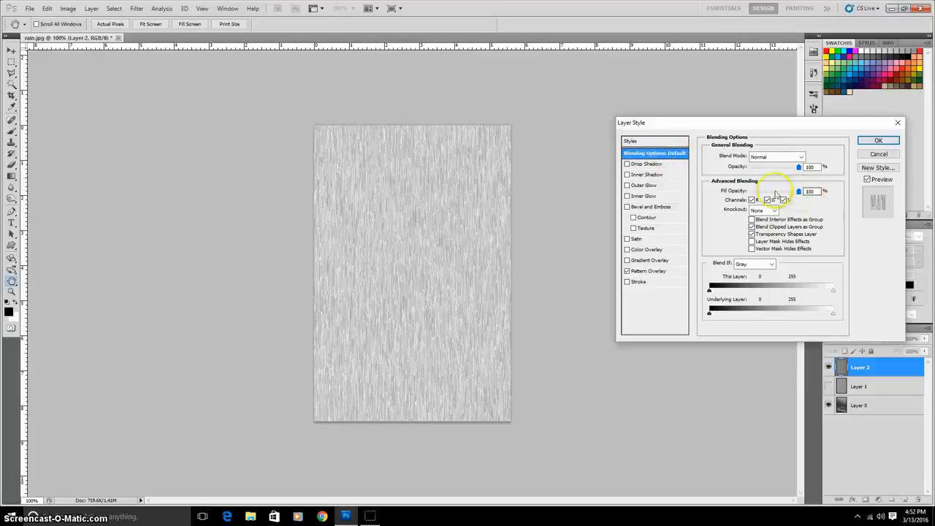
drag(799, 192, 751, 192)
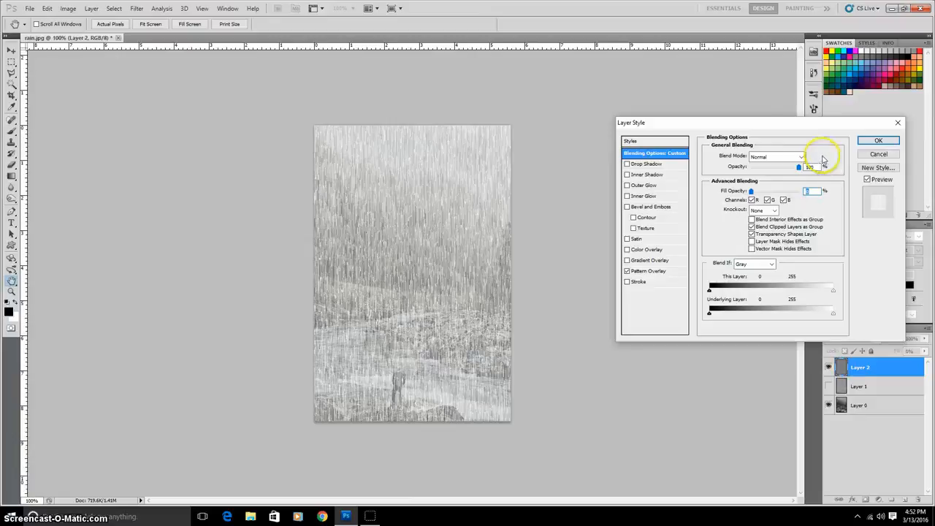
Lower Layer 2's overall opacity to 50% in its blending options and apply the layer style.
click(863, 142)
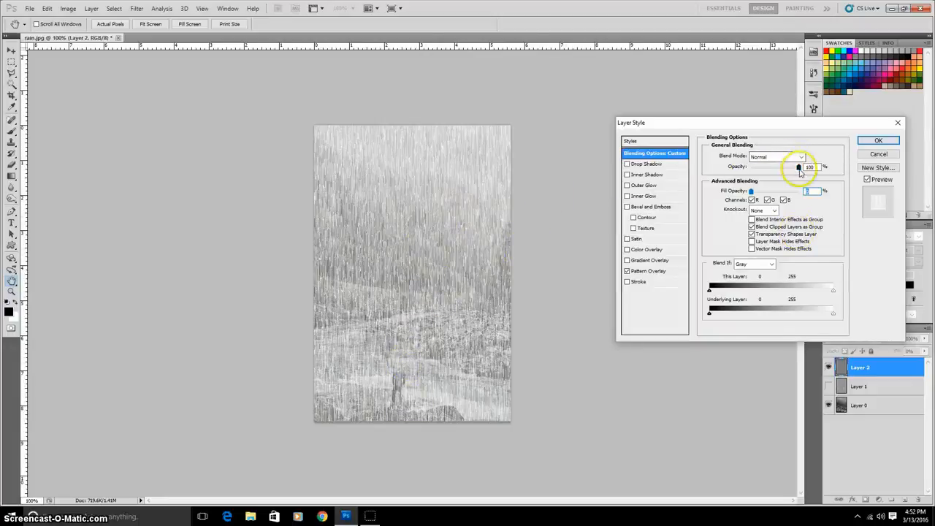
mouse_move(798, 169)
mouse_down()
mouse_move(769, 172)
mouse_move(778, 172)
mouse_up()
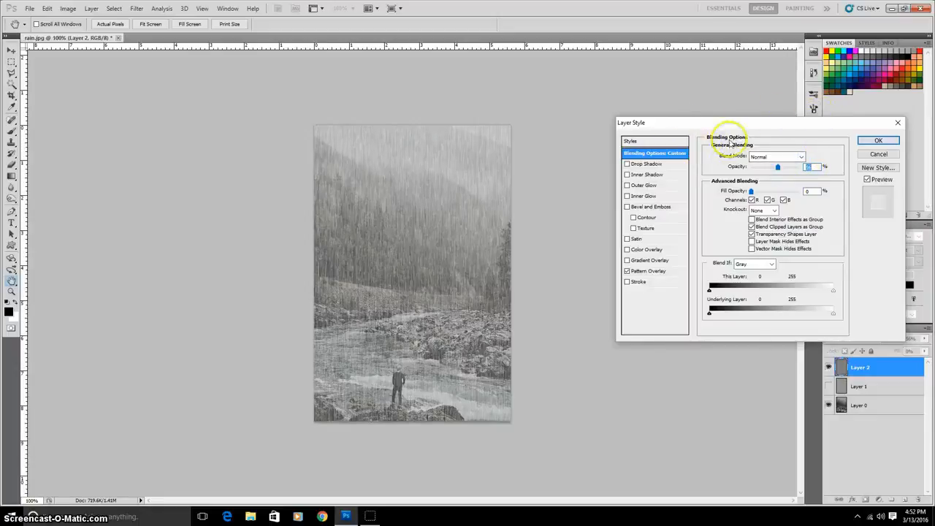
drag(775, 168, 777, 168)
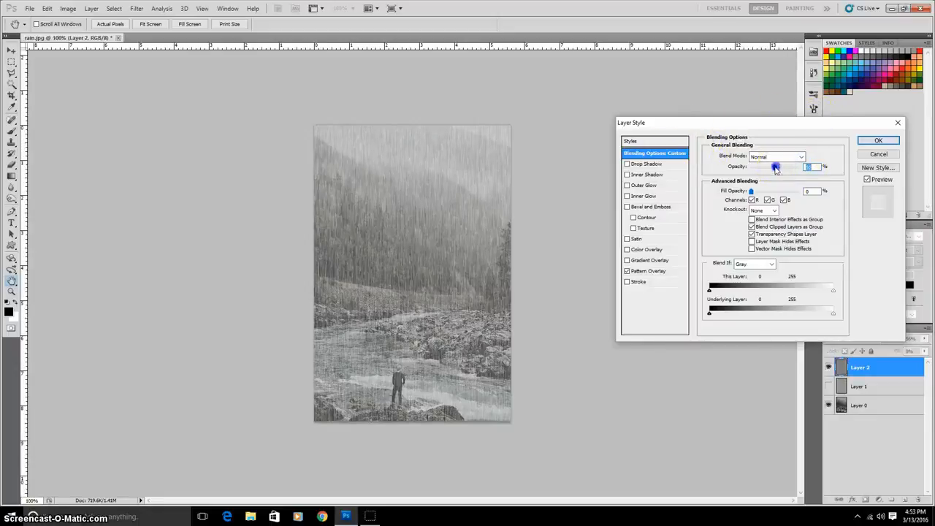
click(897, 143)
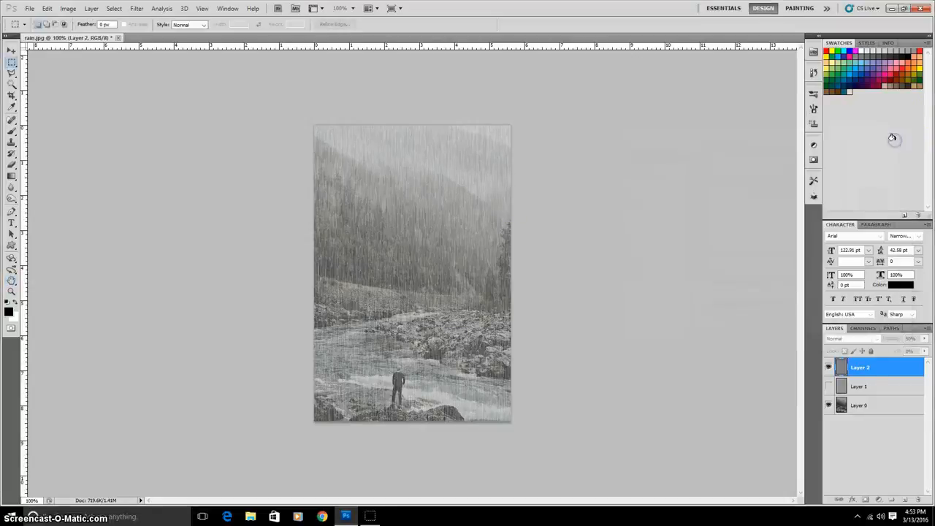
Show the Animation timeline, expand Layer 2 and enable Style keyframing with a keyframe at 0:00:00:00.
click(226, 10)
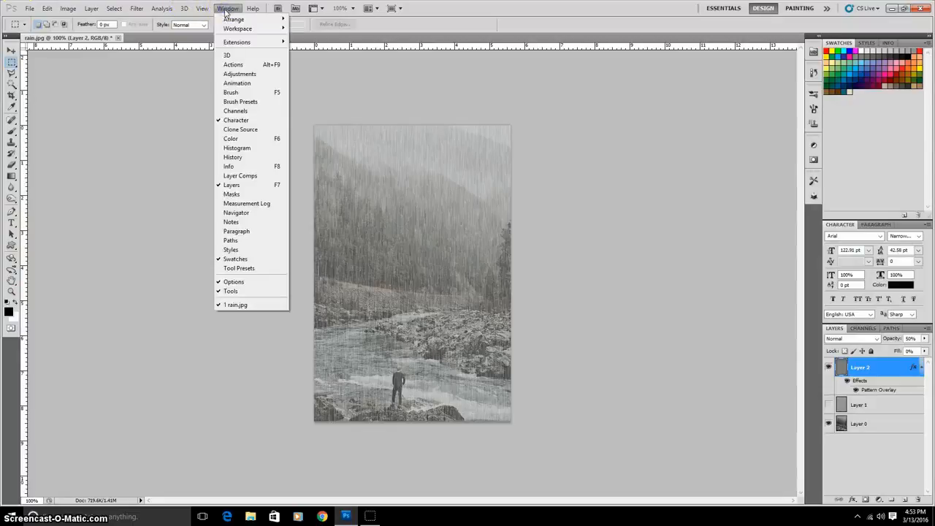
click(243, 84)
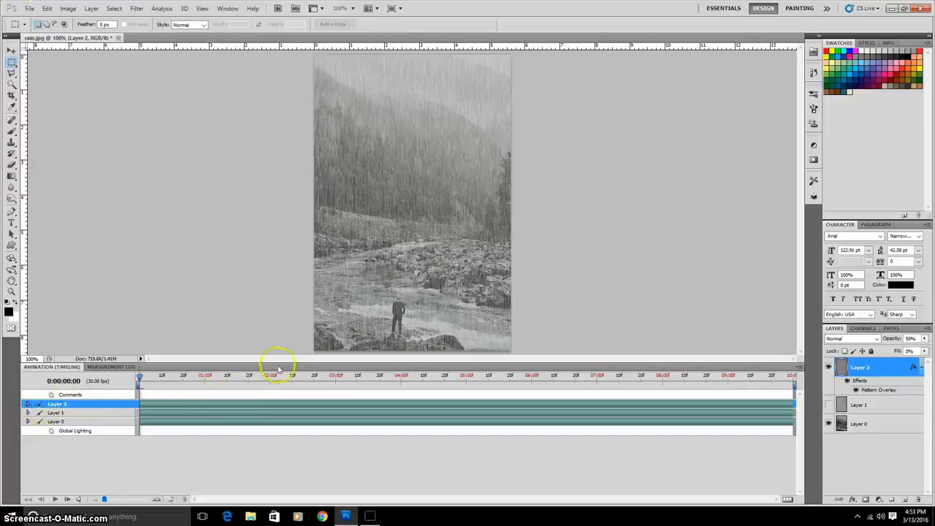
click(28, 404)
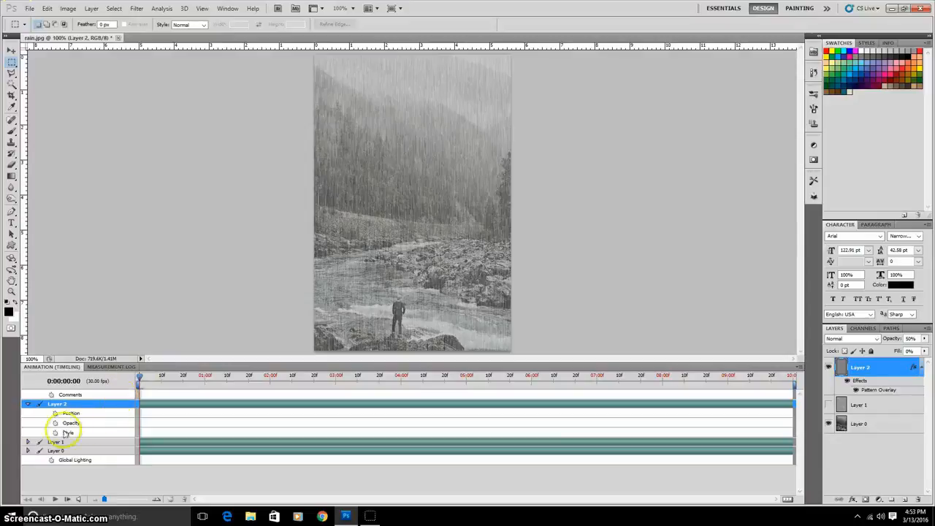
click(55, 432)
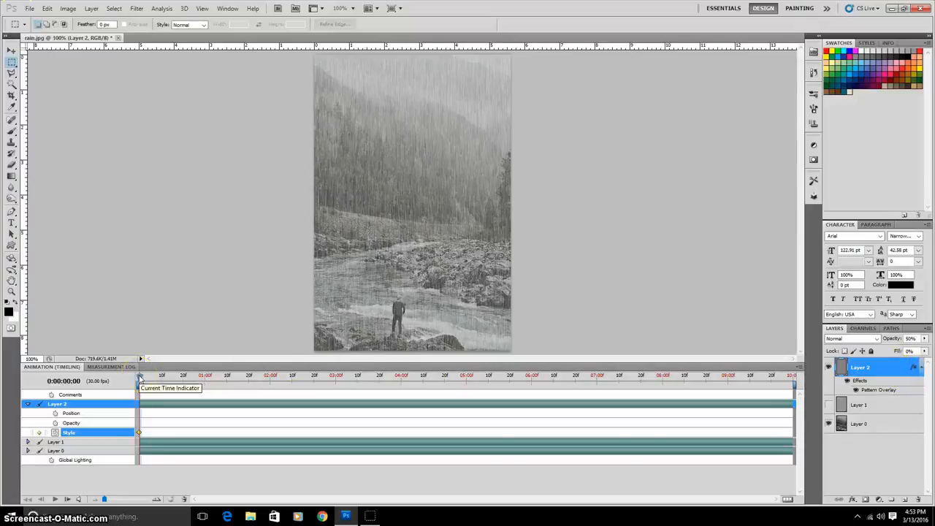
At 0:00:09:29, move Layer 2's overlay pattern down the image several times for an ending Style keyframe, and play the animation.
key(space)
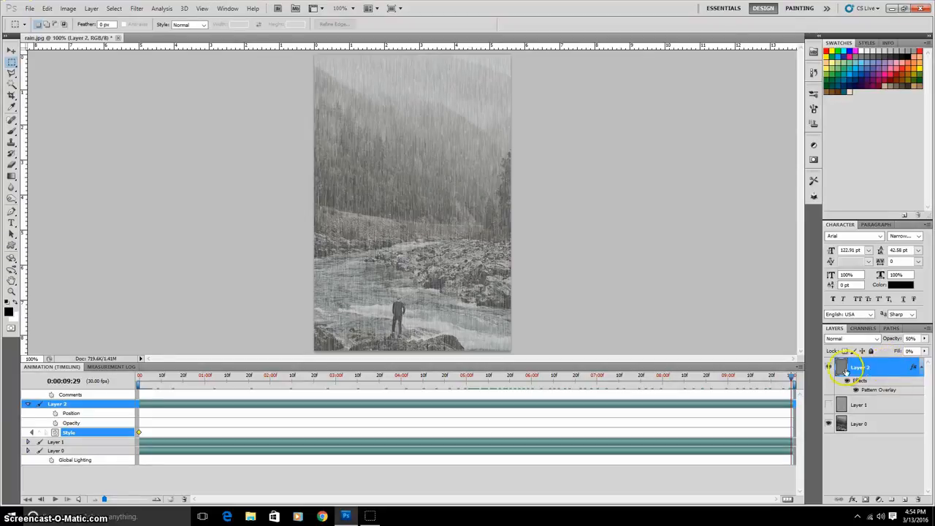
double_click(889, 365)
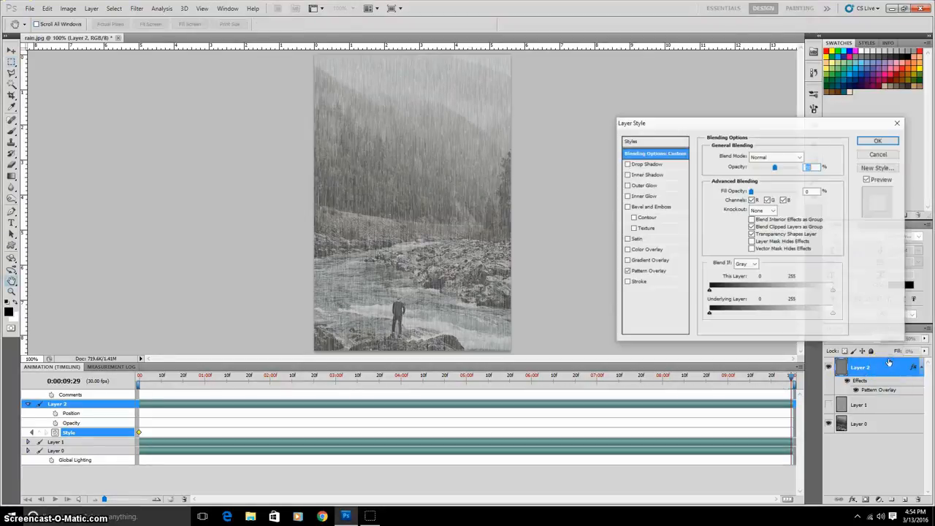
click(673, 274)
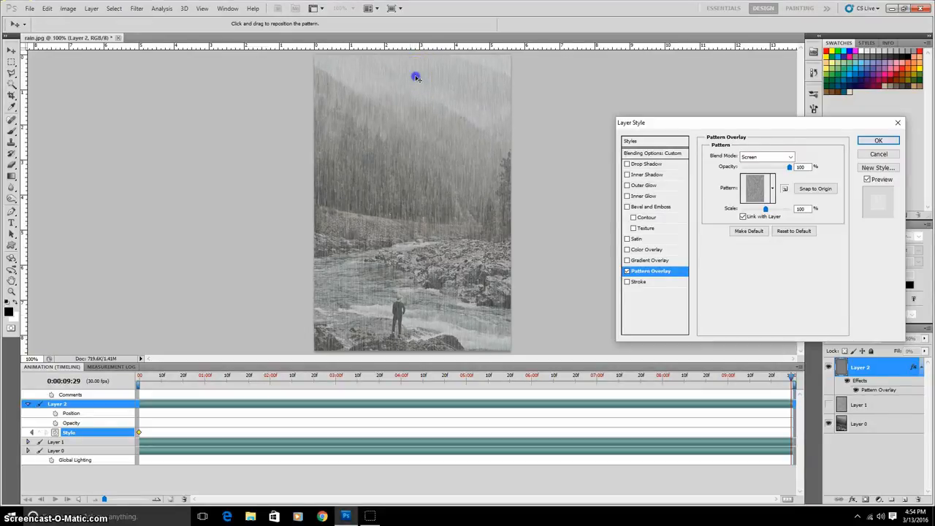
drag(416, 77, 405, 291)
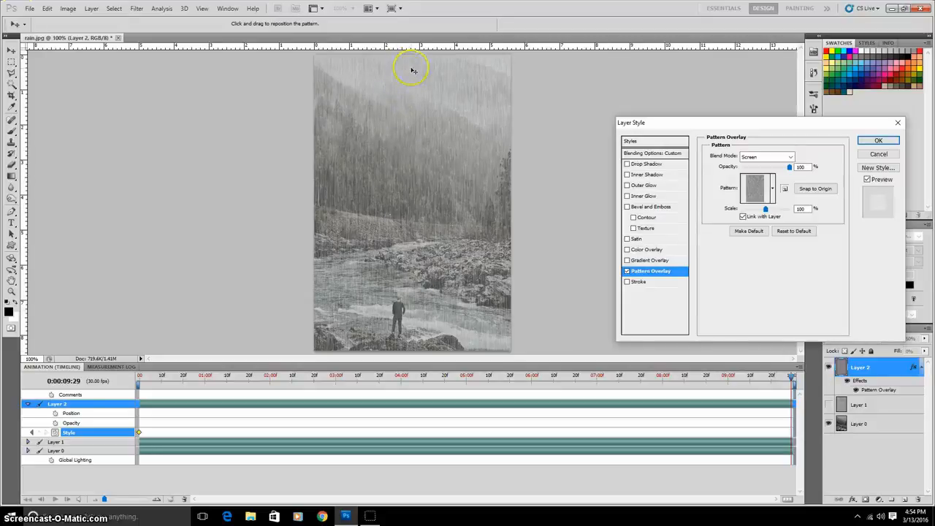
drag(411, 65, 353, 36)
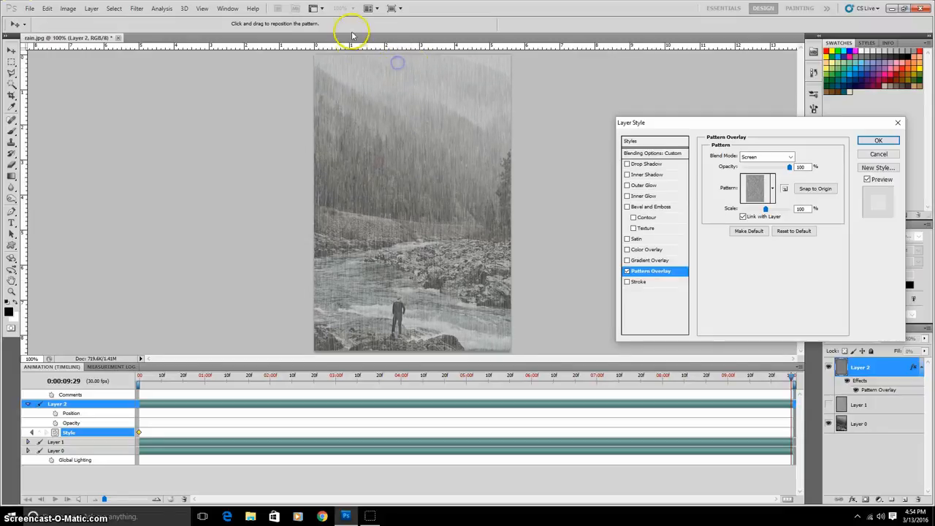
drag(387, 74, 412, 356)
drag(419, 63, 417, 365)
drag(415, 57, 417, 357)
mouse_move(405, 56)
mouse_down()
mouse_move(401, 64)
mouse_move(409, 60)
mouse_up()
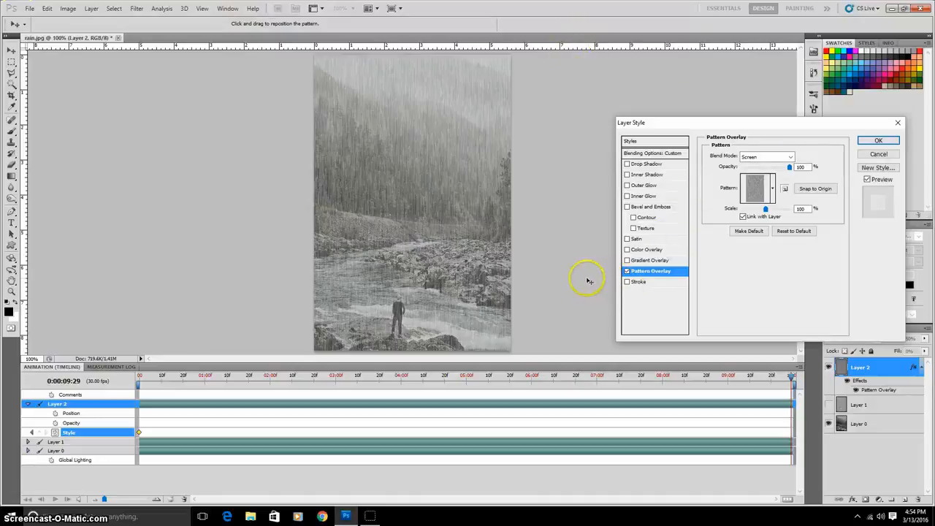
click(878, 142)
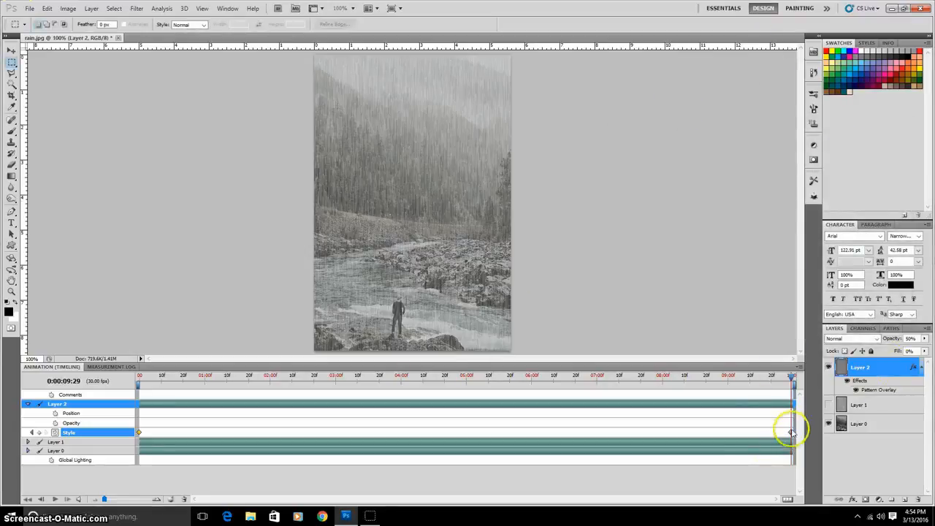
key(space)
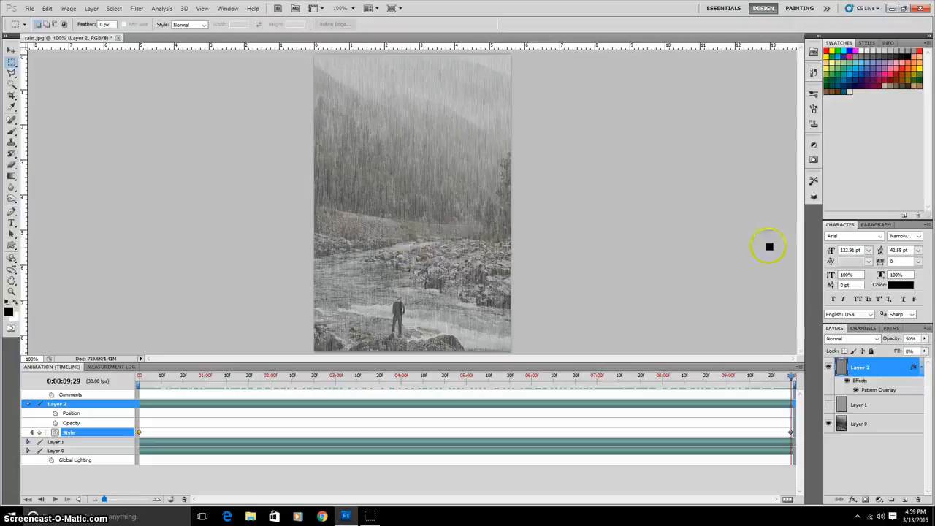
Duplicate Layer 2 as "Layer 2 copy" and hide the original Layer 2.
right_click(869, 367)
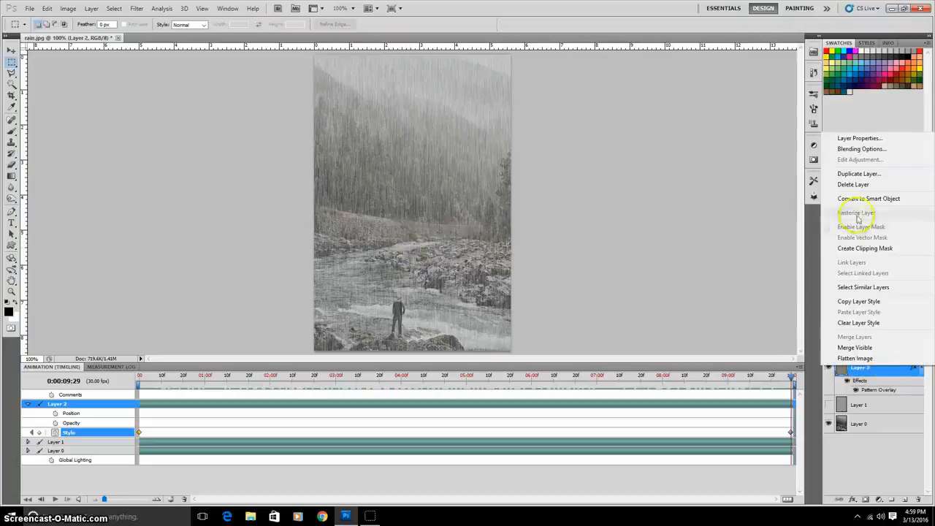
click(862, 174)
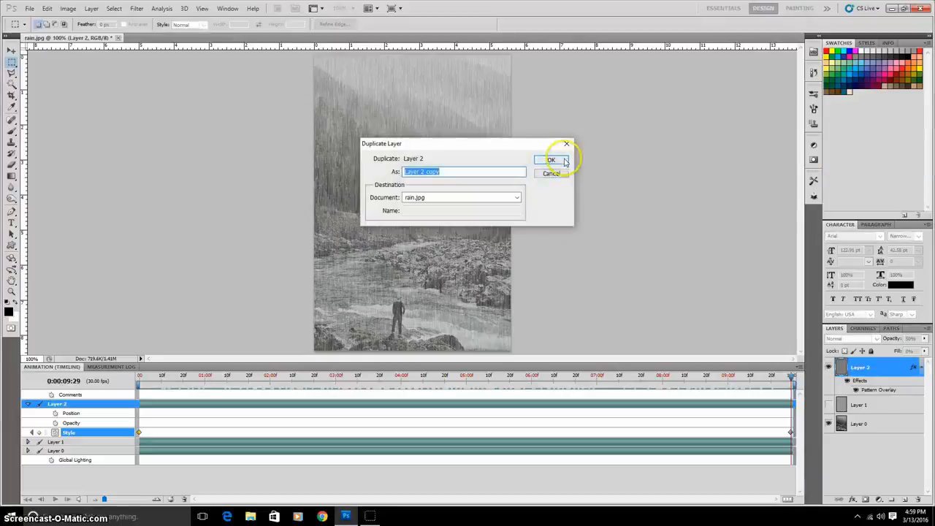
click(562, 158)
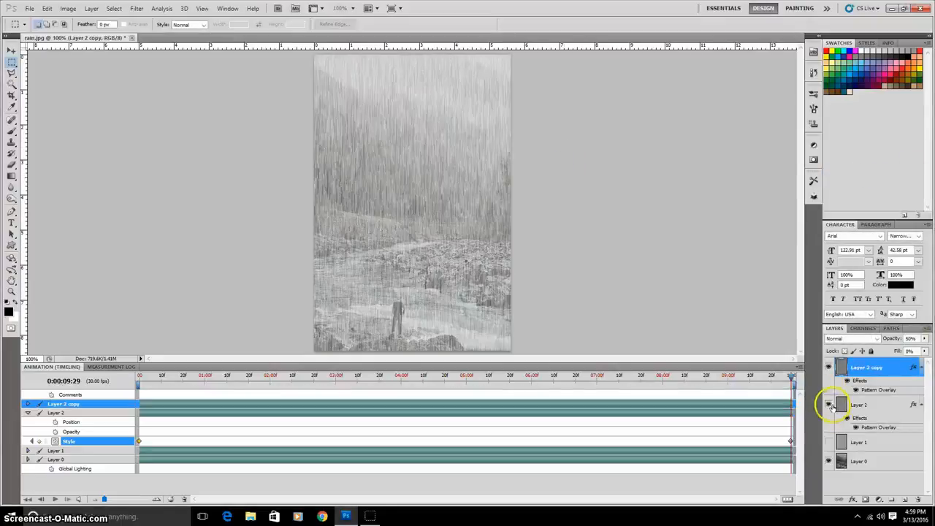
click(830, 406)
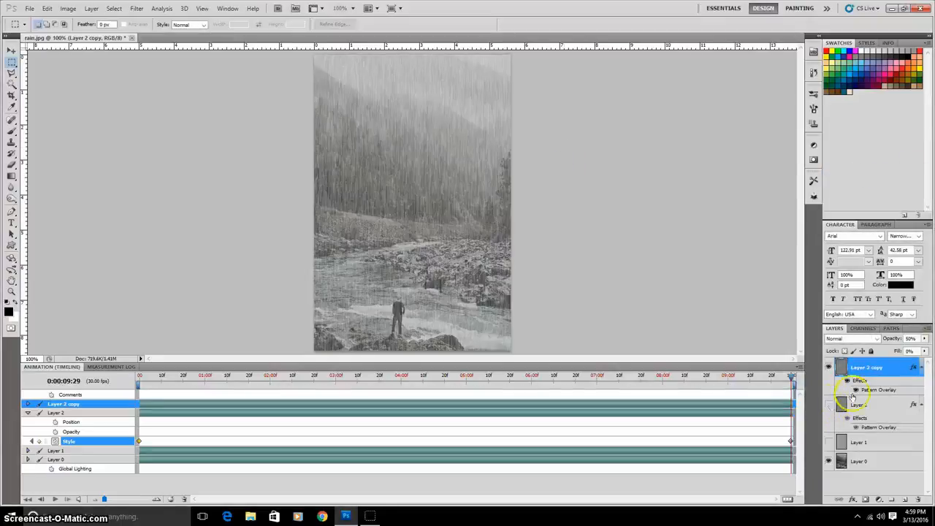
click(899, 373)
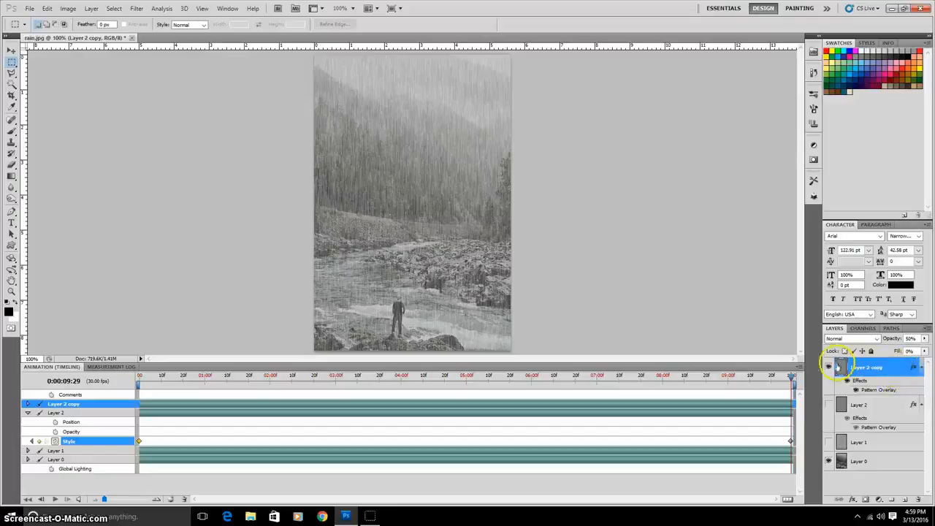
Convert Layer 2 copy to a smart object and set its blend mode to Screen, keeping opacity at 100%.
right_click(900, 369)
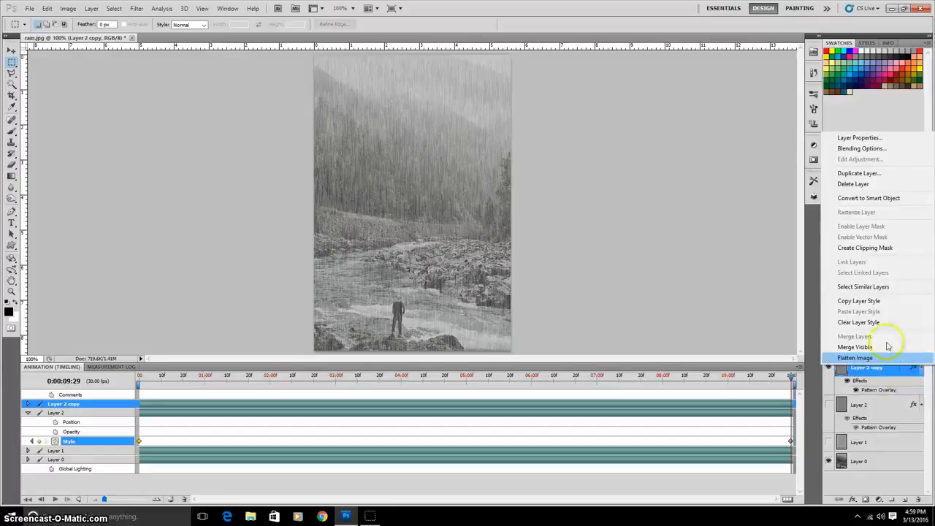
click(853, 198)
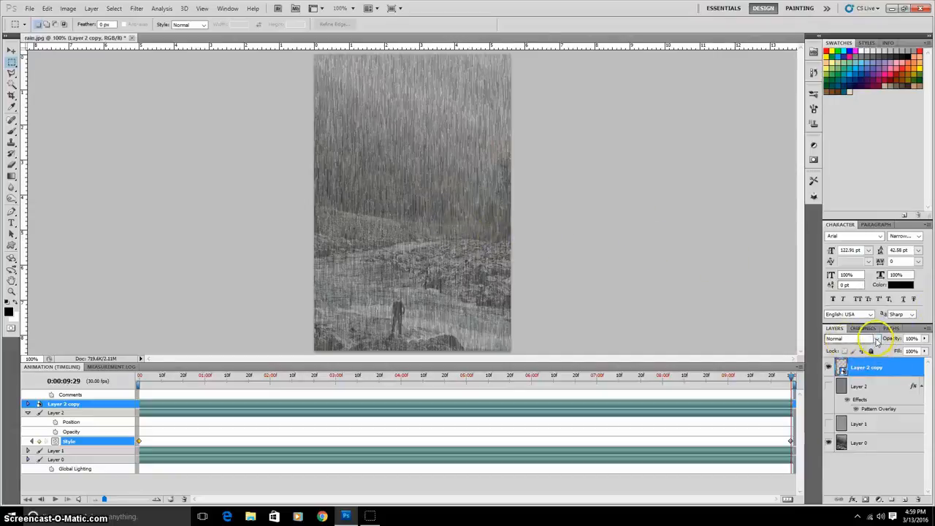
click(877, 341)
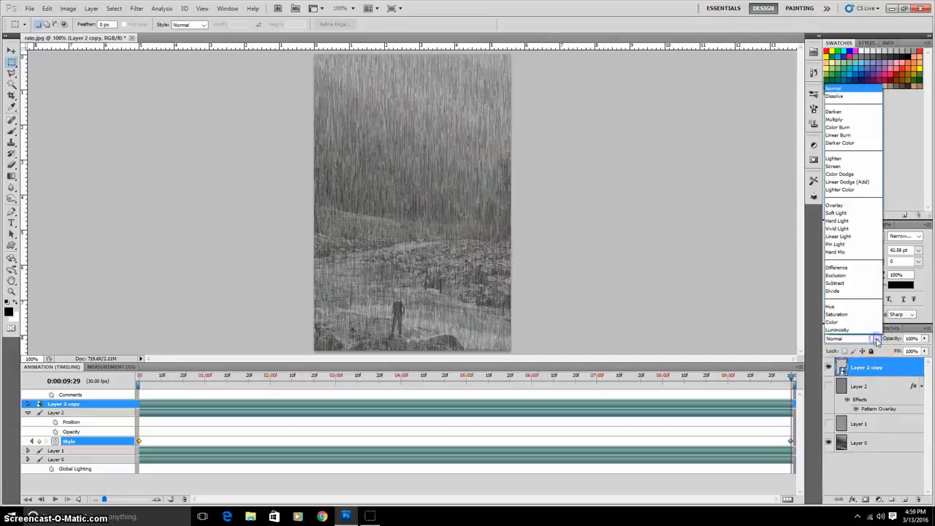
click(862, 165)
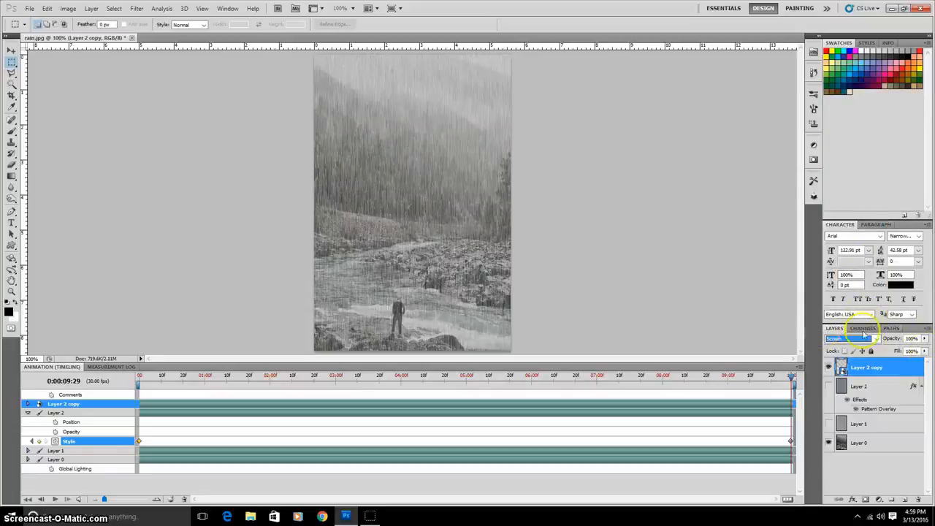
click(924, 339)
drag(925, 349, 923, 352)
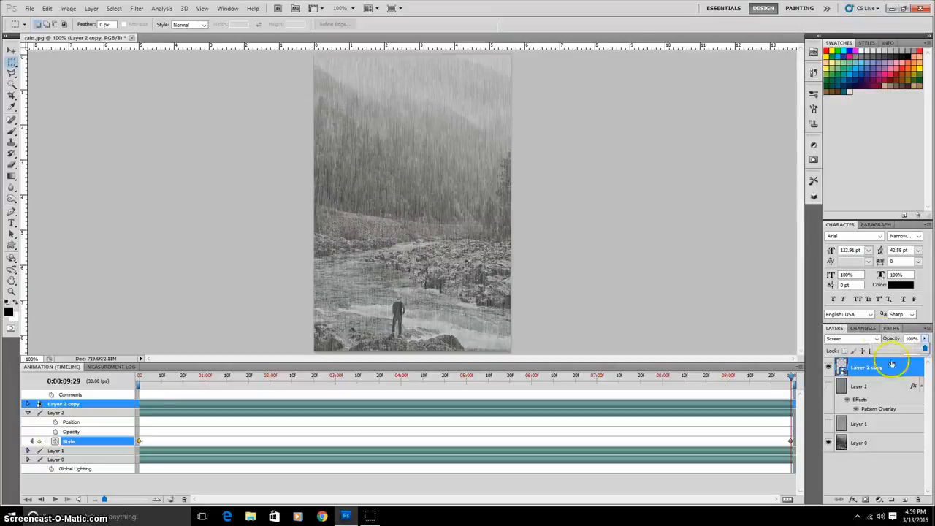
click(704, 320)
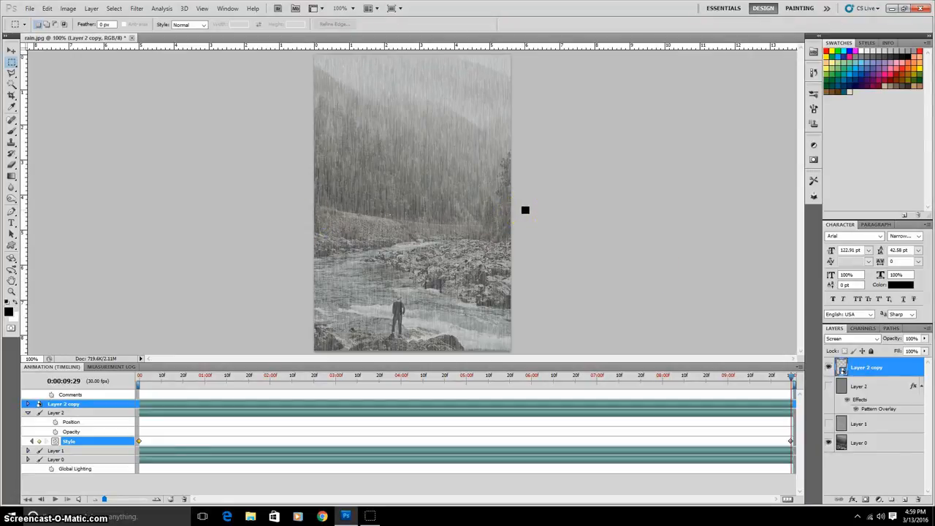
Free-transform Layer 2 copy, rotating it about 2° clockwise and scaling it to about 107% so it covers the whole photo.
key(ctrl+minus)
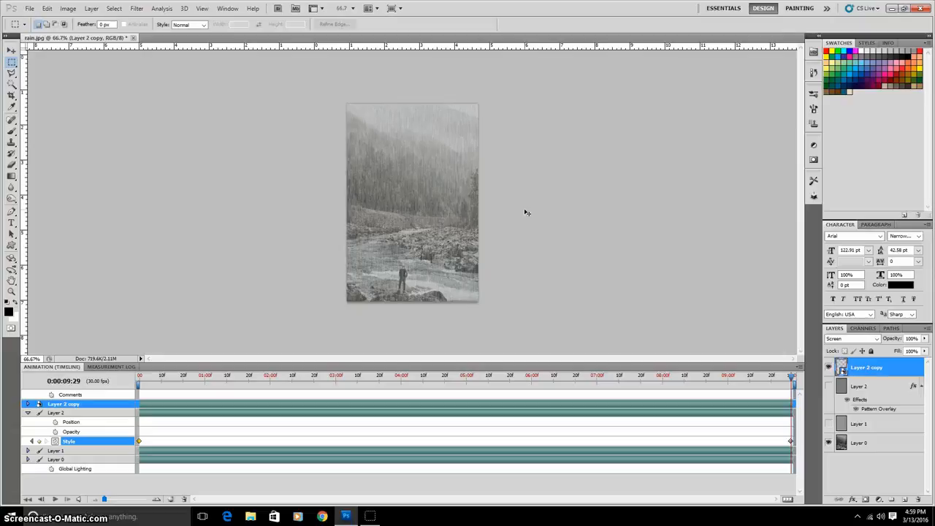
key(ctrl+t)
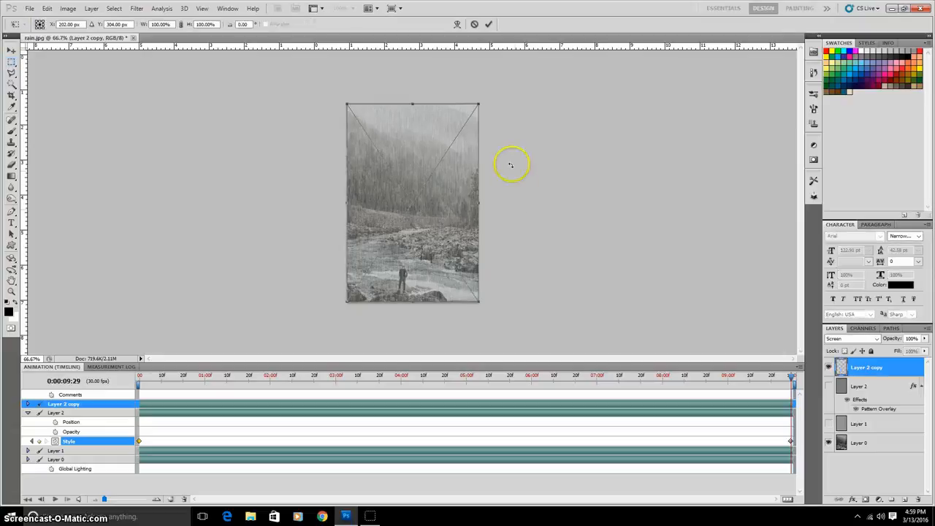
drag(512, 165, 513, 165)
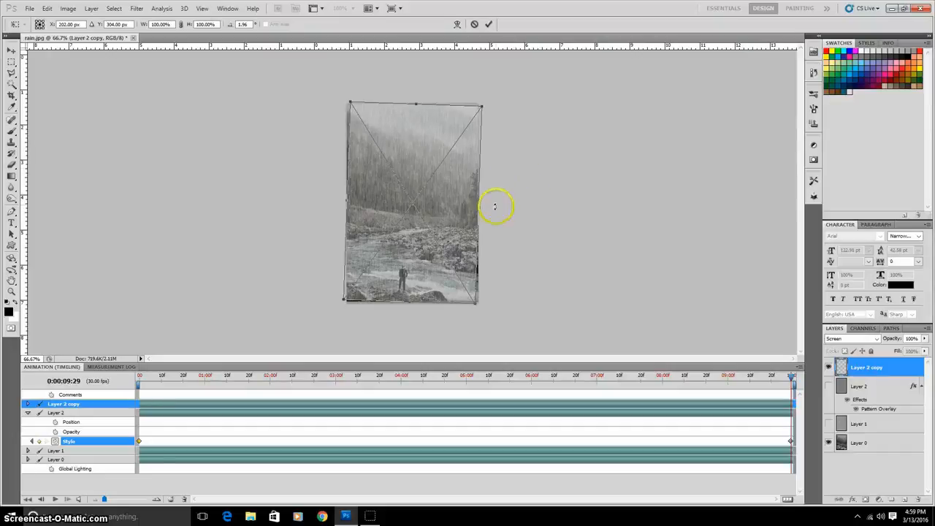
drag(476, 304, 477, 305)
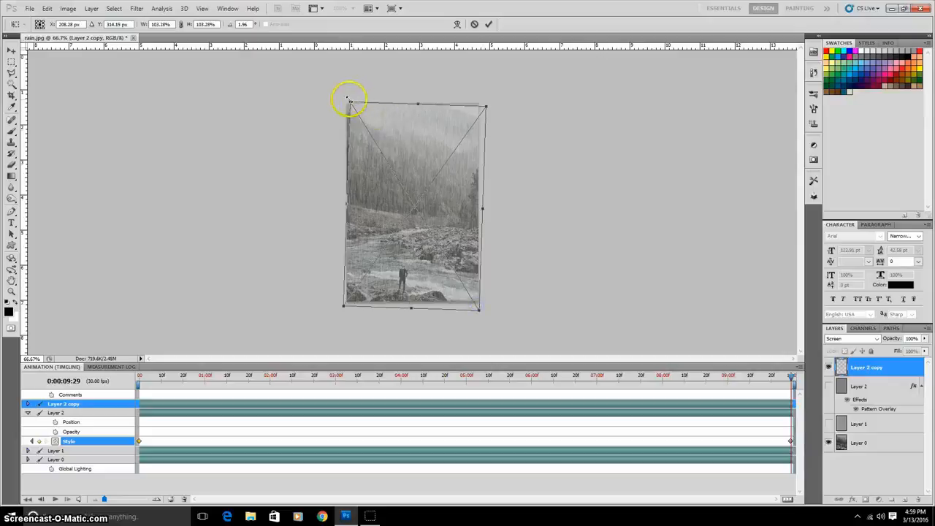
drag(349, 100, 348, 98)
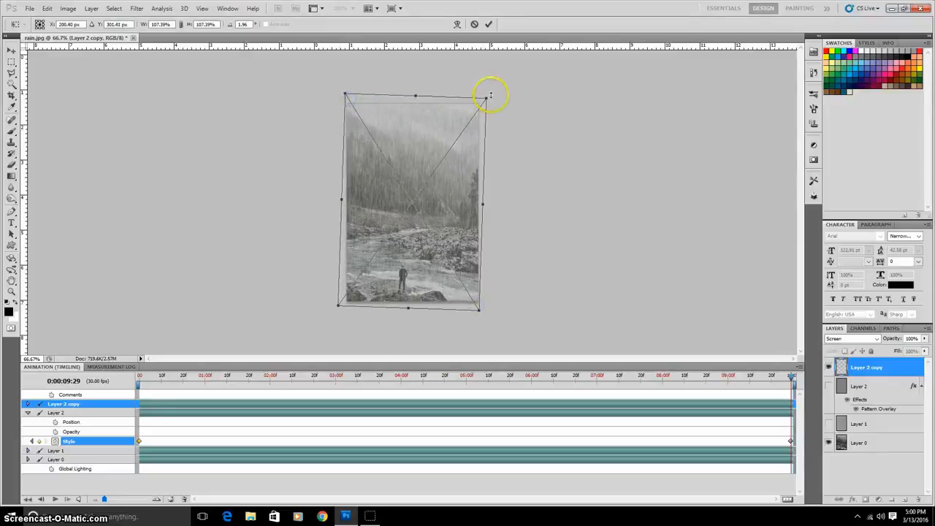
drag(484, 99, 485, 100)
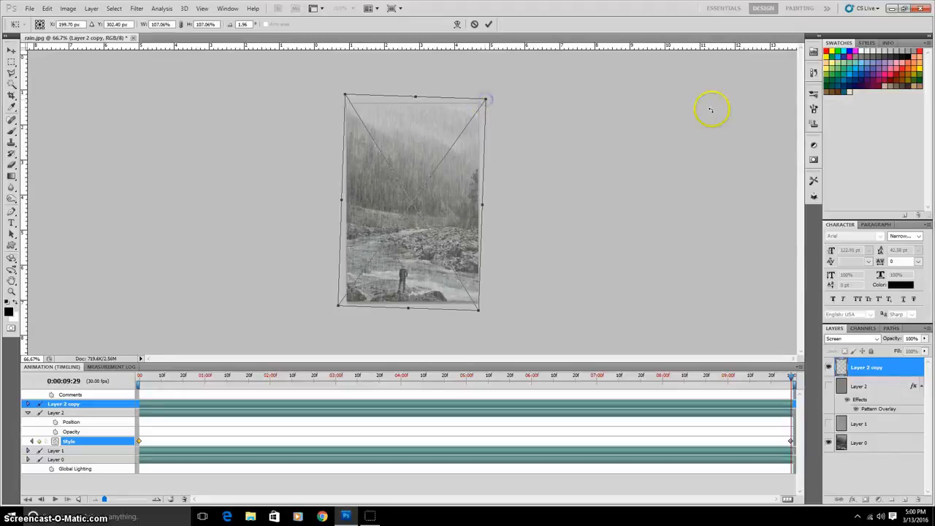
key(Escape)
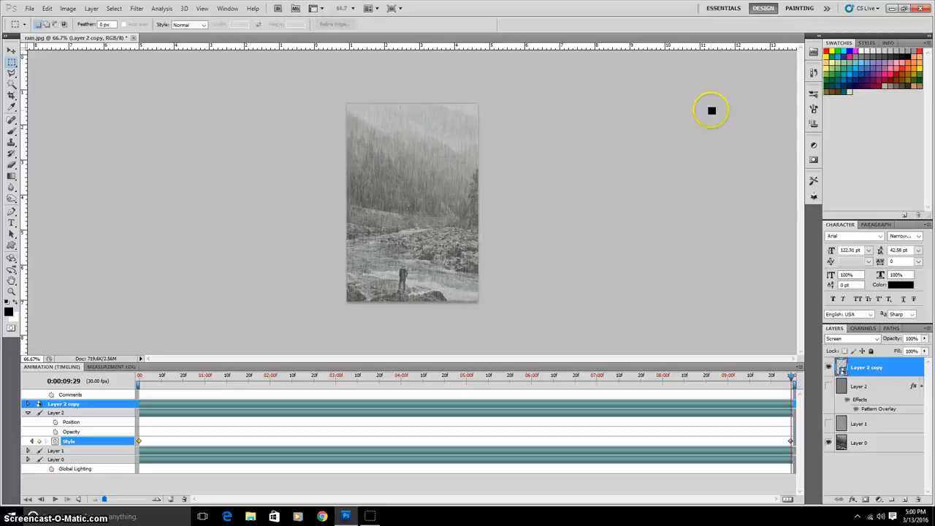
key(ctrl+1)
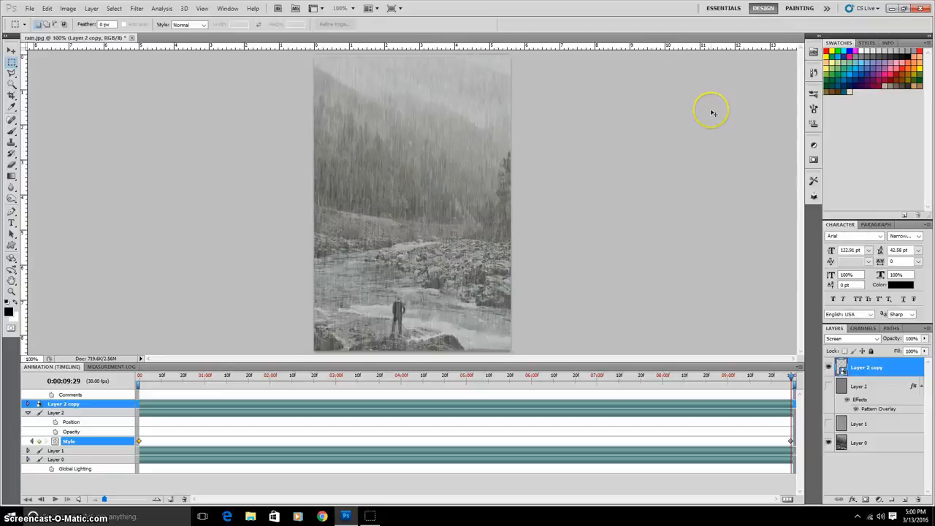
Set up a Save for Web & Devices GIF export of the rain animation with its looping option set to Forever.
mouse_move(792, 377)
mouse_down()
mouse_move(250, 377)
mouse_move(778, 377)
mouse_up()
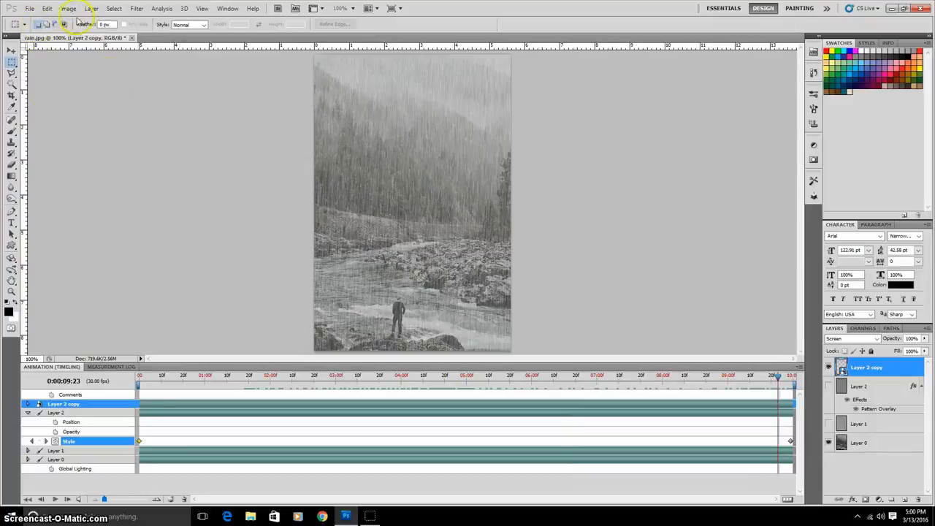
click(30, 8)
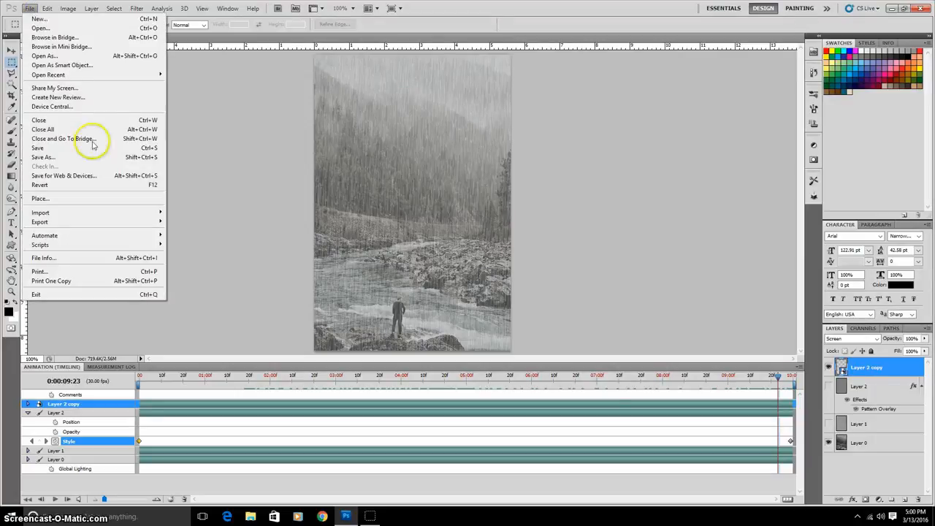
mouse_move(113, 223)
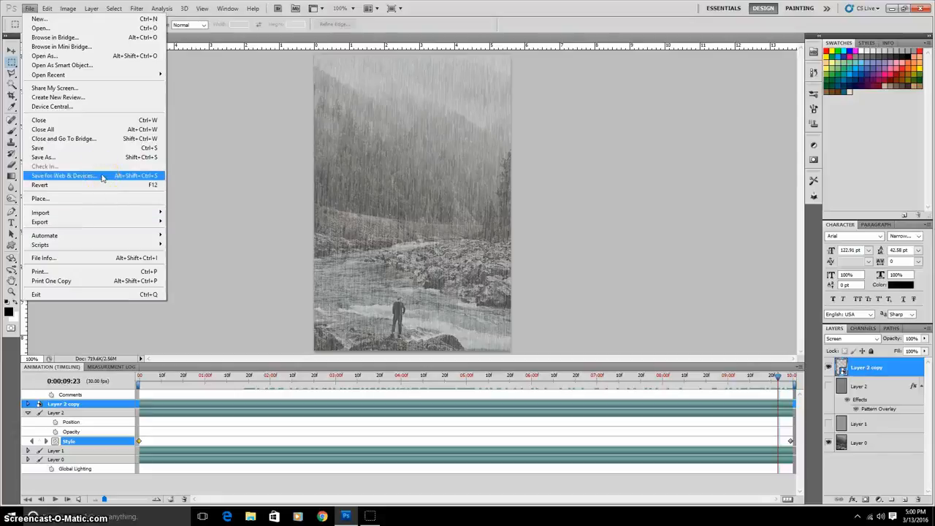
click(102, 177)
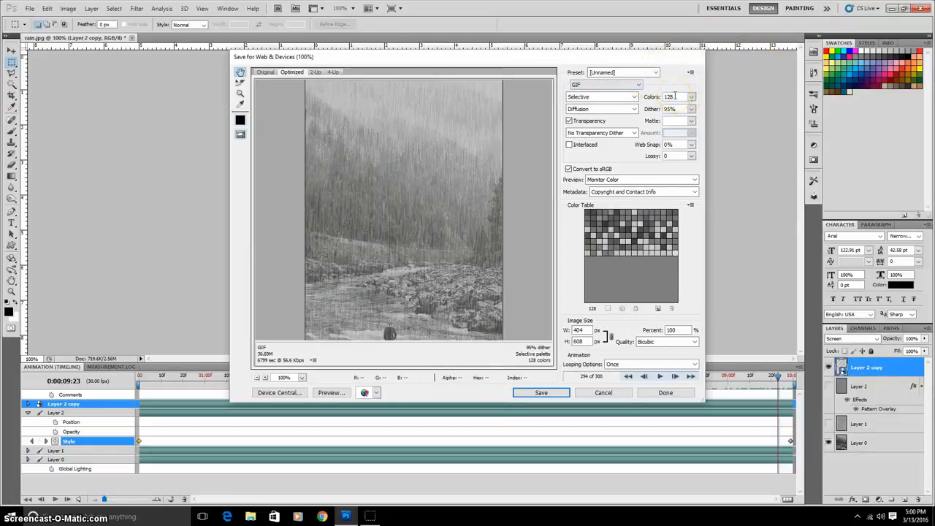
click(668, 84)
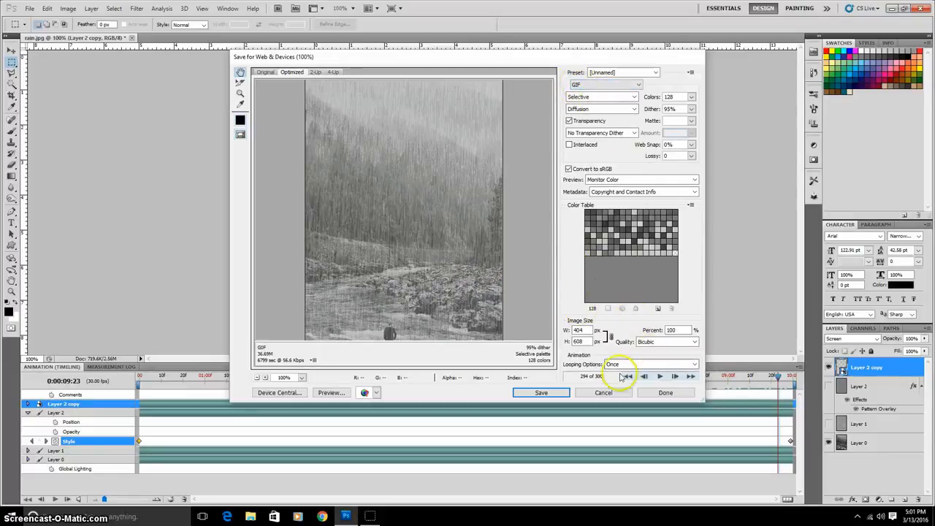
click(696, 365)
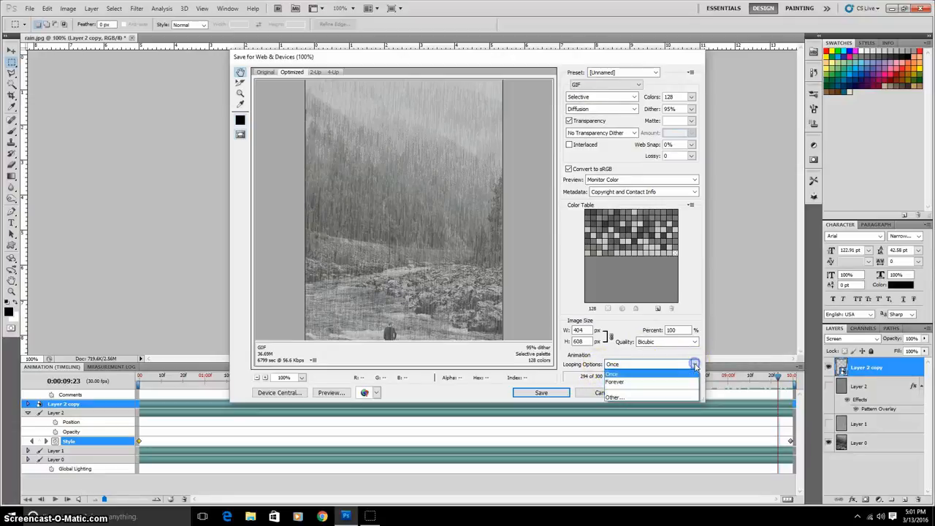
click(673, 382)
click(583, 309)
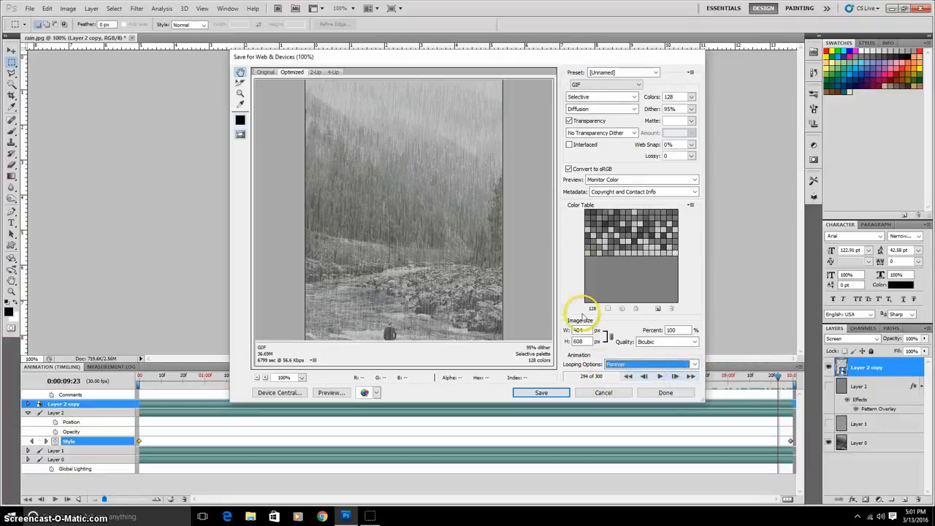
Save the optimized animation to the Desktop under the file name rainprojectgif, using the Images Only format.
click(554, 391)
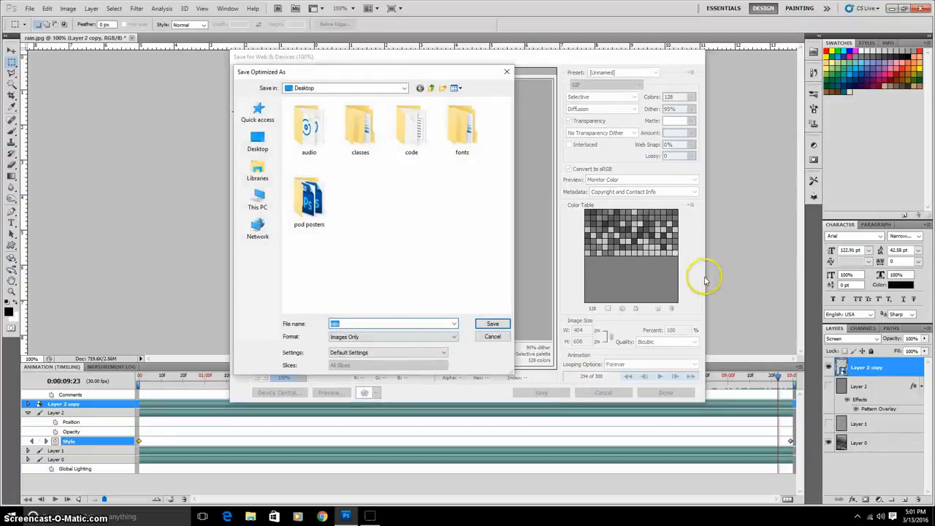
click(387, 323)
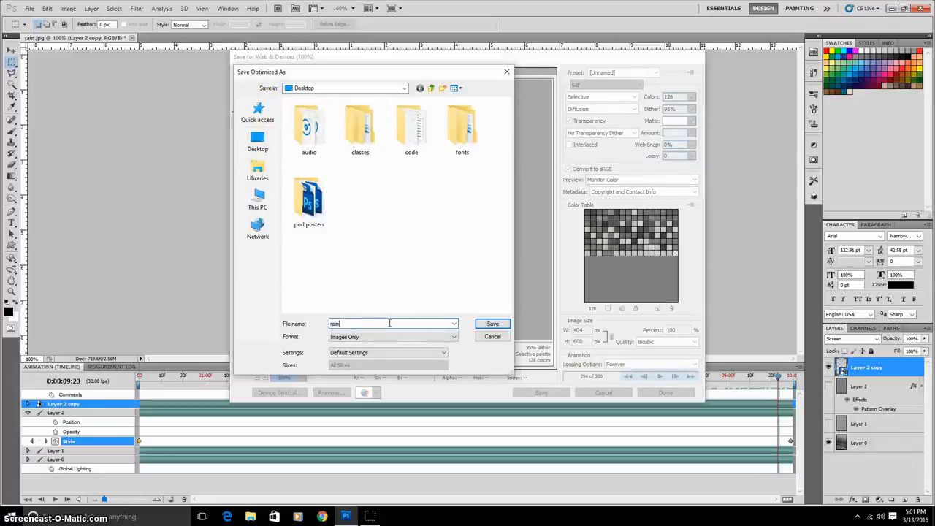
text(project.)
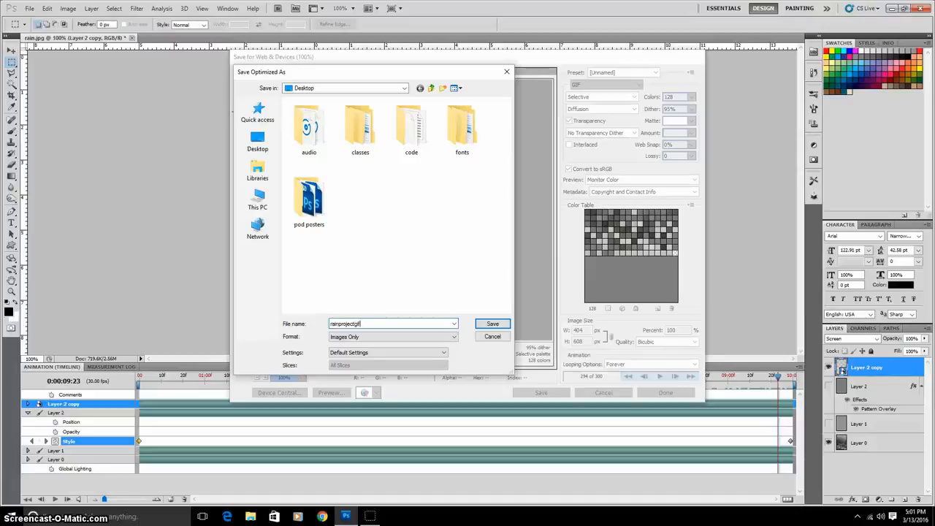
text(gif)
click(494, 325)
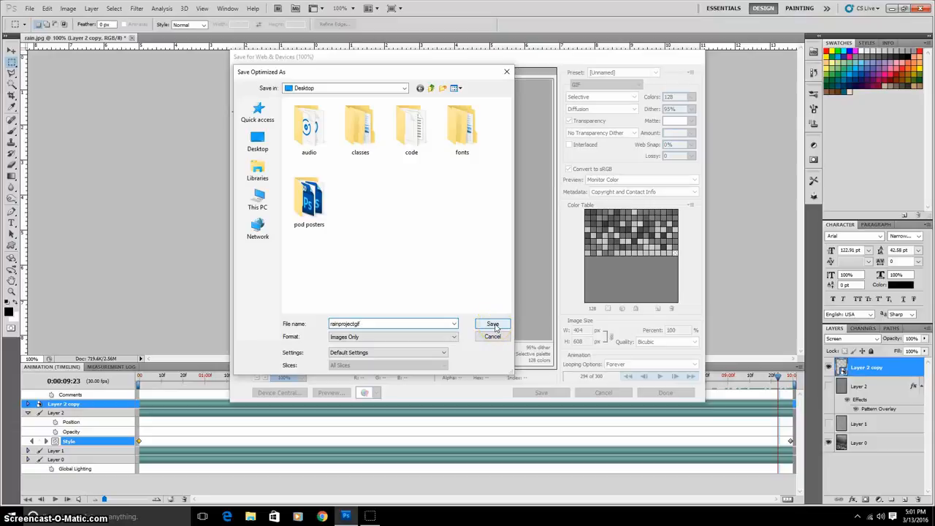
click(494, 326)
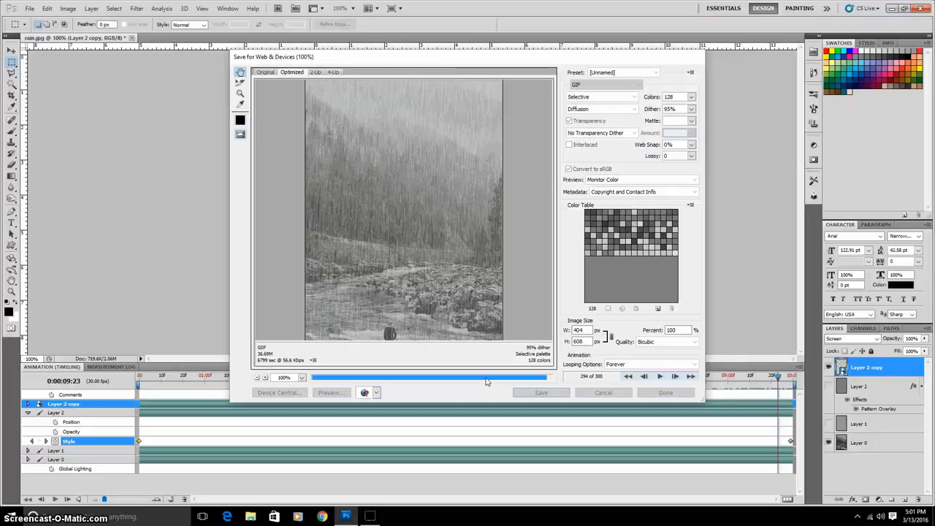
Switch to the desktop, open rainprojectgif in Photos, and watch the looping rain animation in a maximized window.
click(892, 9)
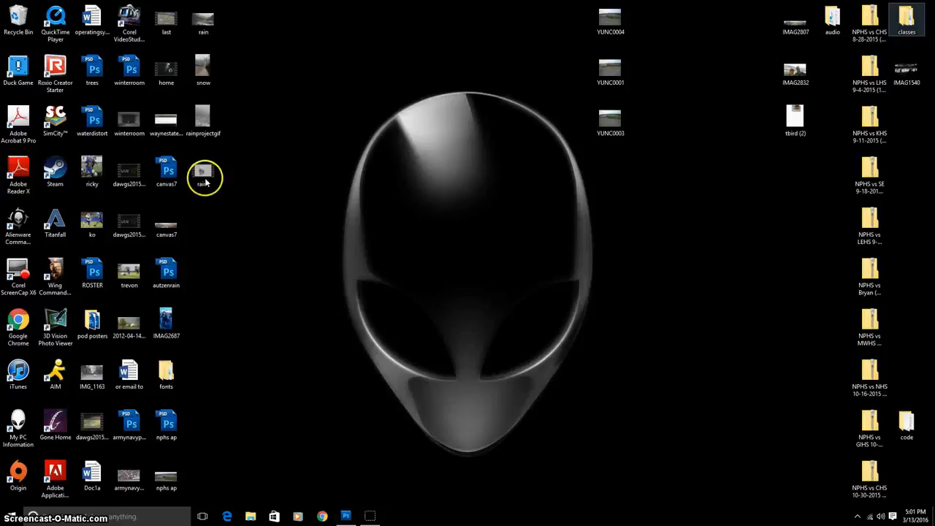
click(205, 119)
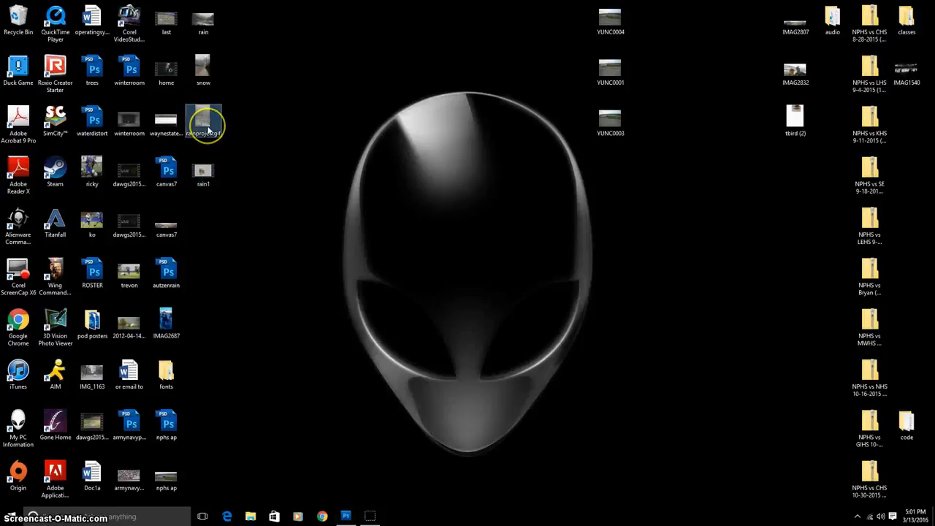
double_click(207, 130)
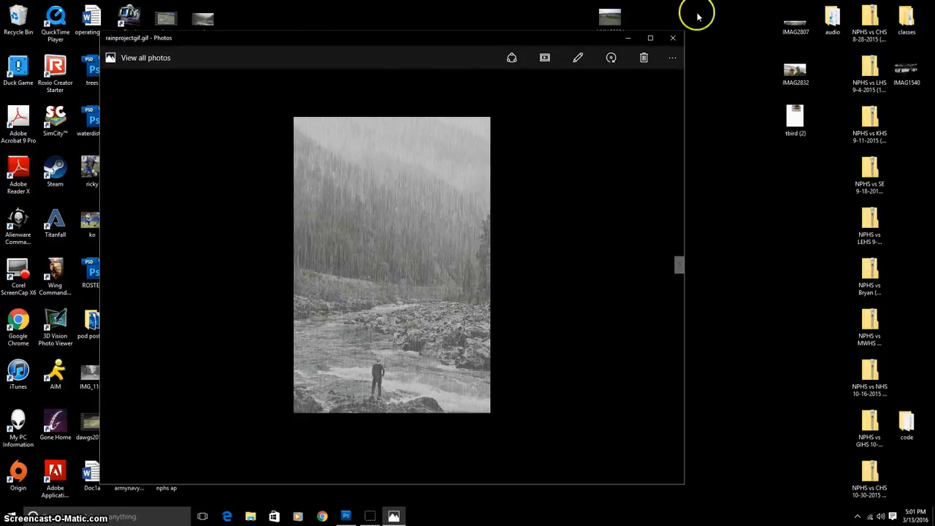
click(651, 38)
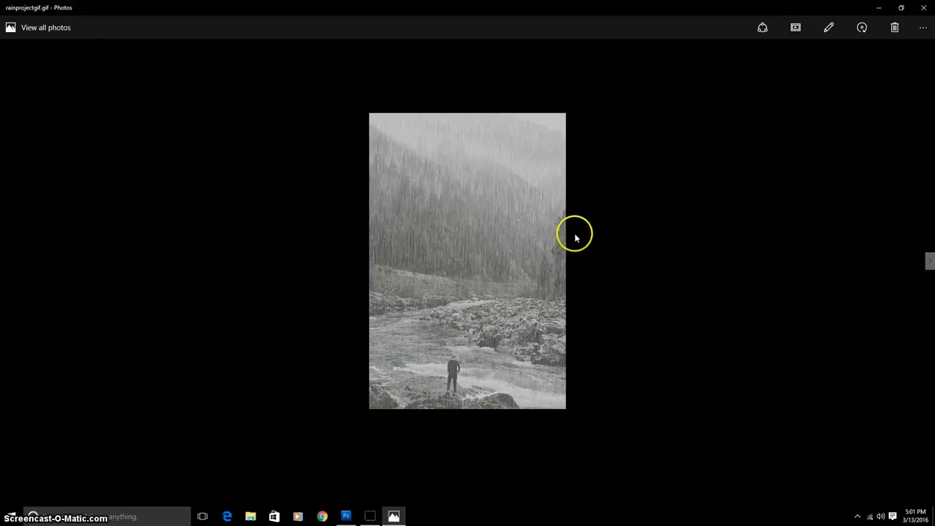
click(647, 236)
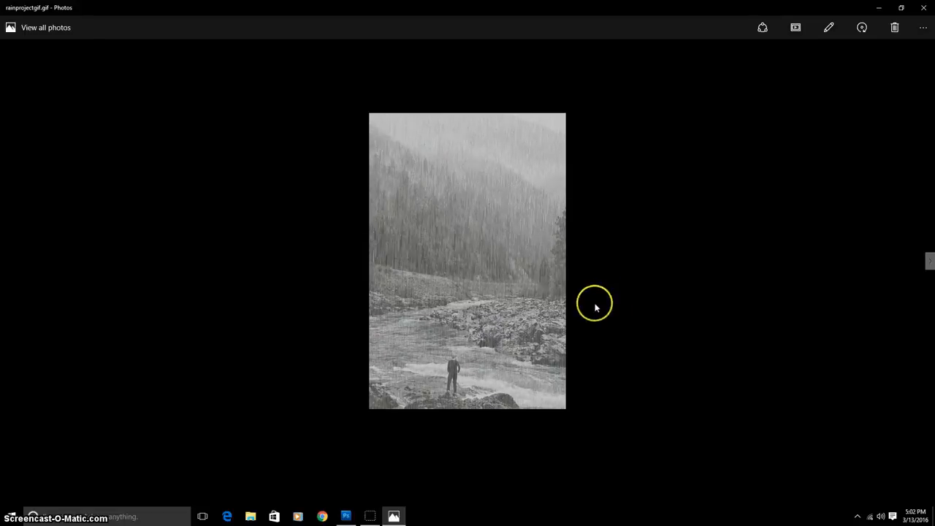
click(368, 519)
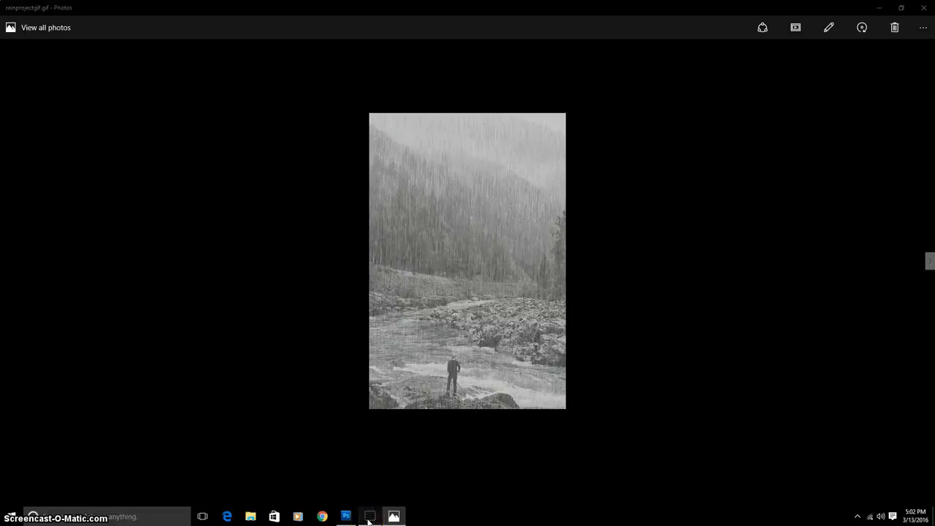